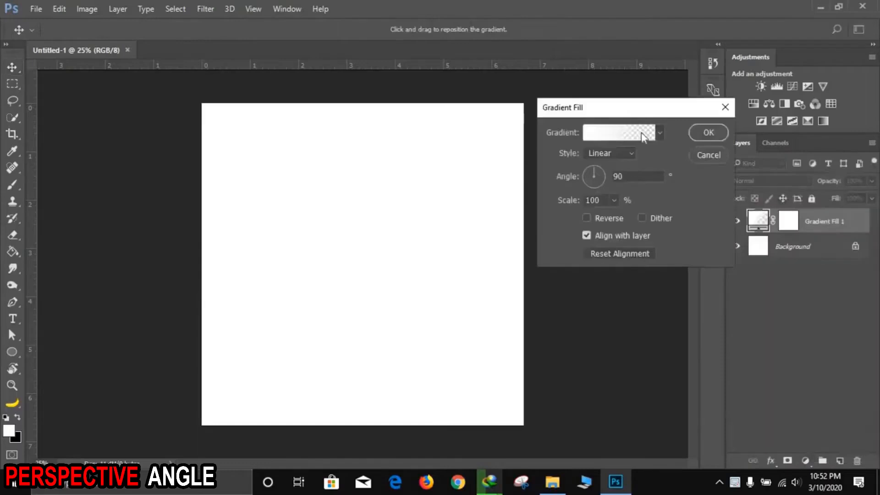
# Base the fill layer's gradient on the black-and-white preset and set its end colour stop to #0c0700
pyautogui.click(634, 133)
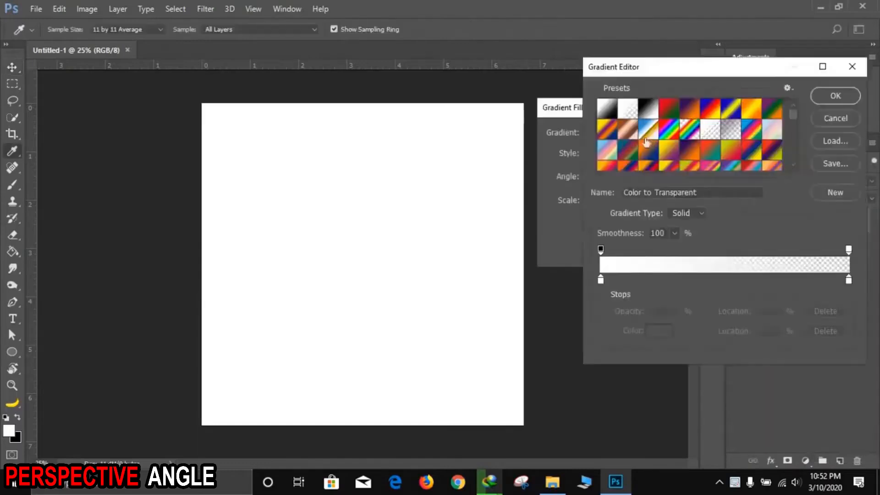
pyautogui.click(650, 114)
pyautogui.click(848, 280)
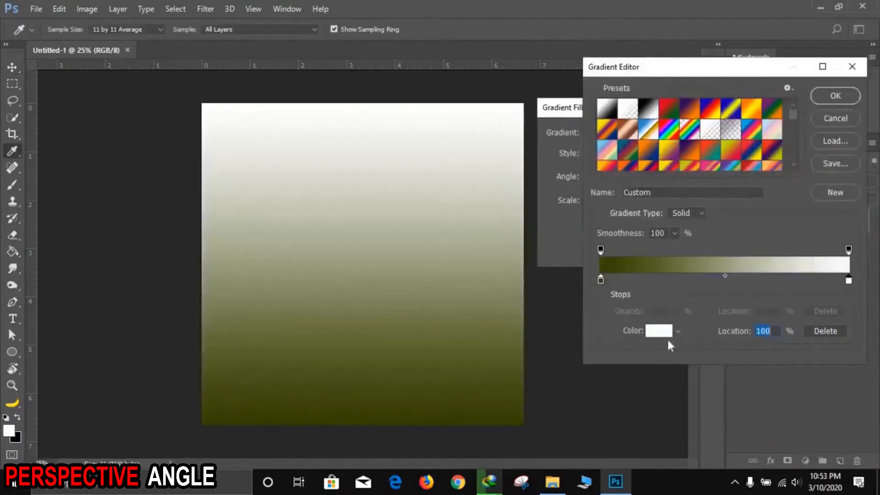
pyautogui.click(655, 333)
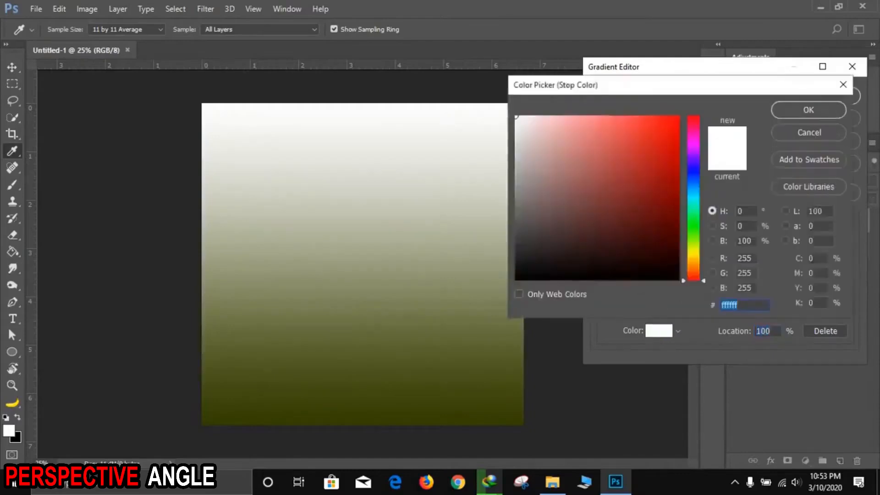
pyautogui.write('0c0700')
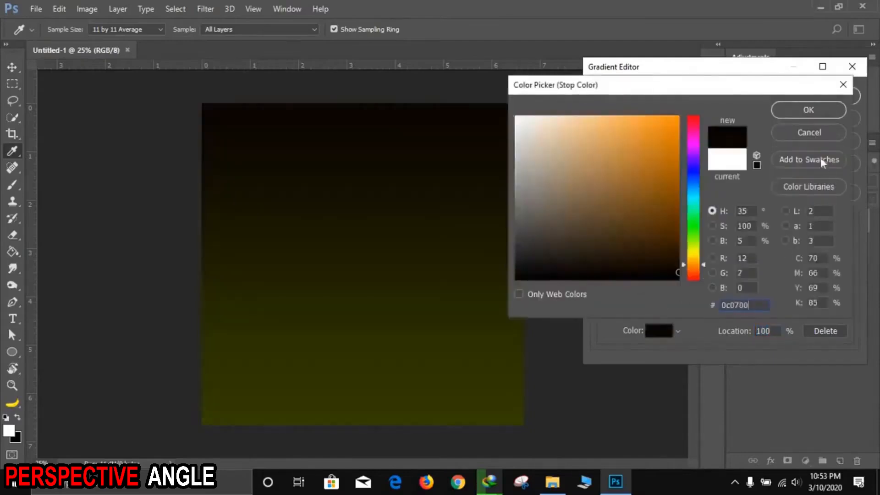
pyautogui.click(802, 111)
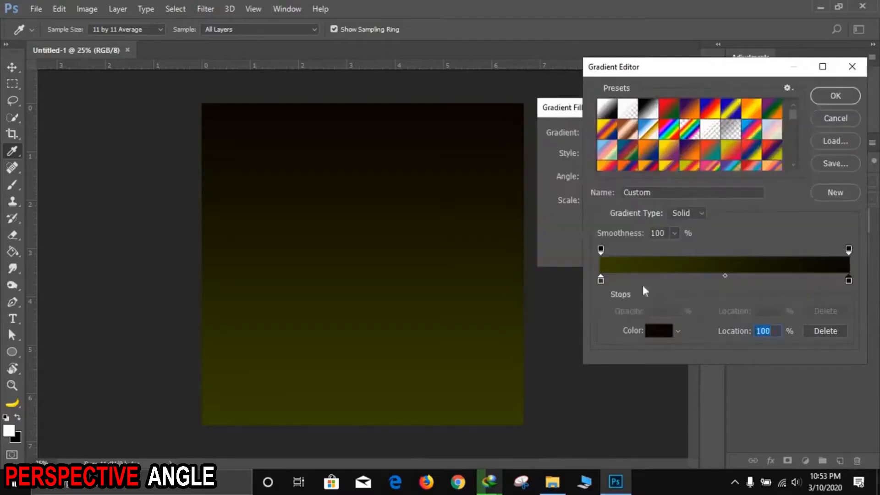
# Set the starting colour stop of the fill gradient to #352e00 and accept the edited gradient
pyautogui.click(601, 280)
pyautogui.click(657, 334)
pyautogui.write('352e00')
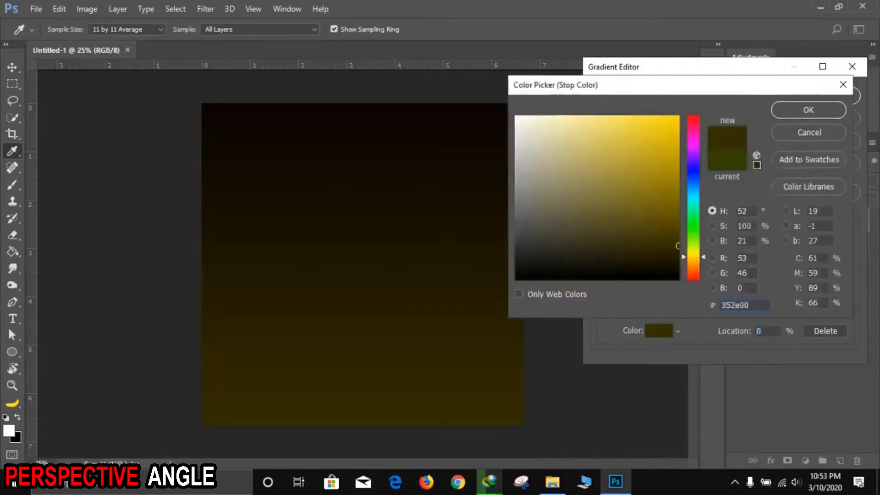
pyautogui.click(804, 113)
pyautogui.click(836, 97)
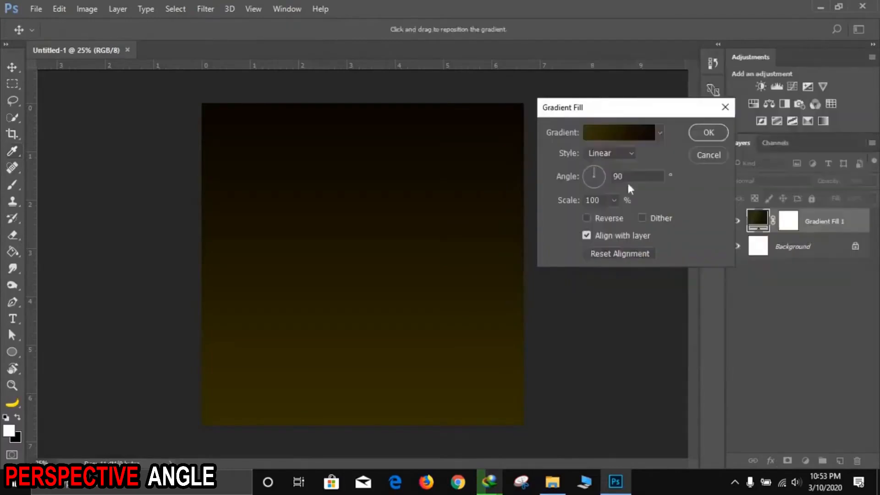
# Change the gradient fill's style to Radial and apply the fill layer
pyautogui.click(618, 151)
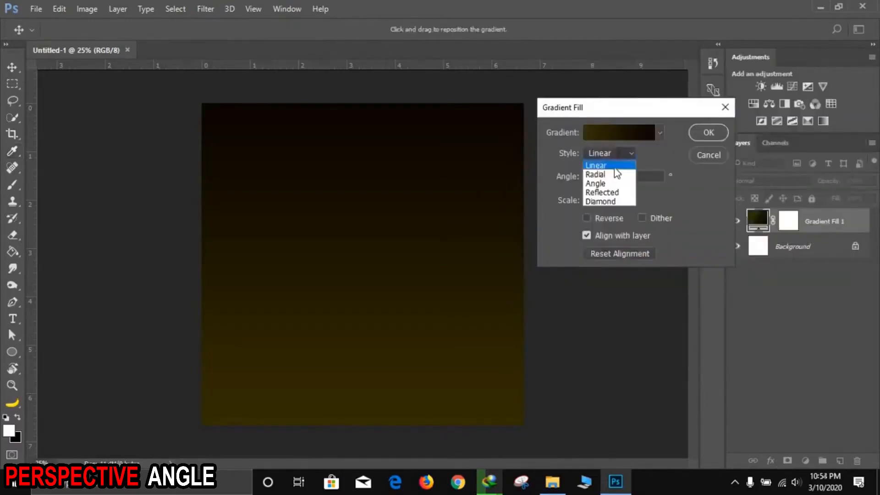
pyautogui.click(609, 176)
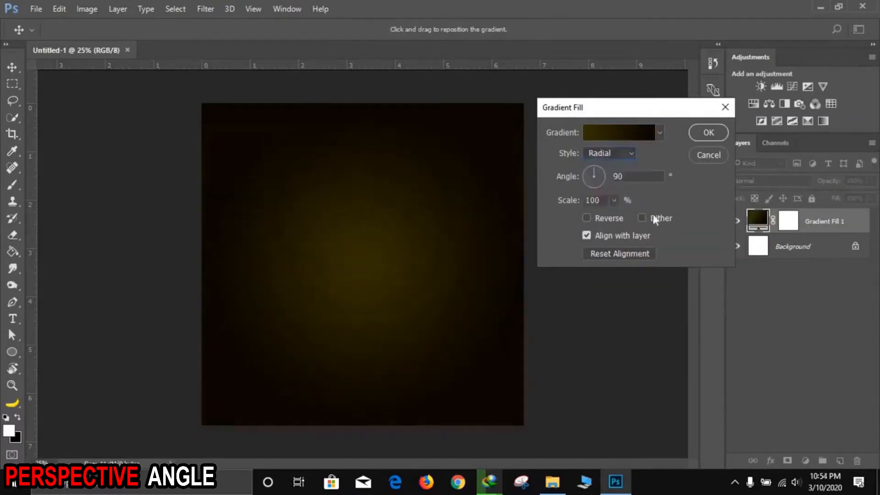
pyautogui.click(709, 132)
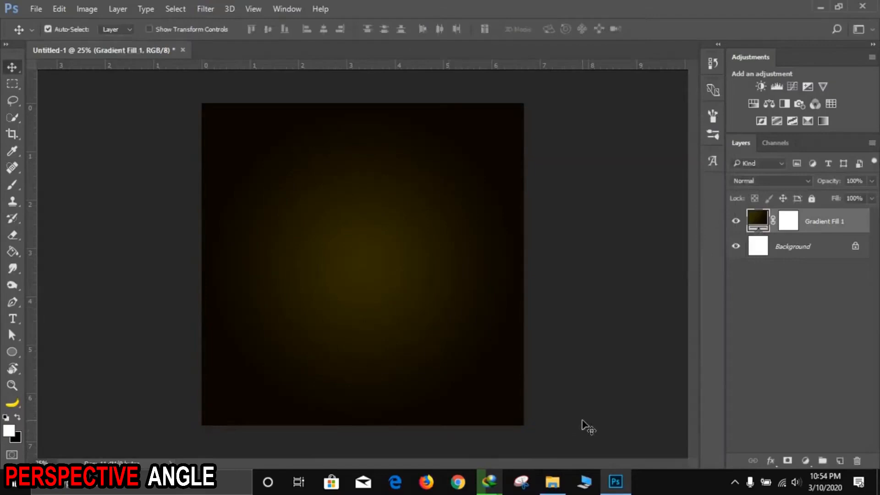
# Add the text BIBA in 150 pt Bebas and centre it on the canvas
pyautogui.scroll(2, 582, 421)
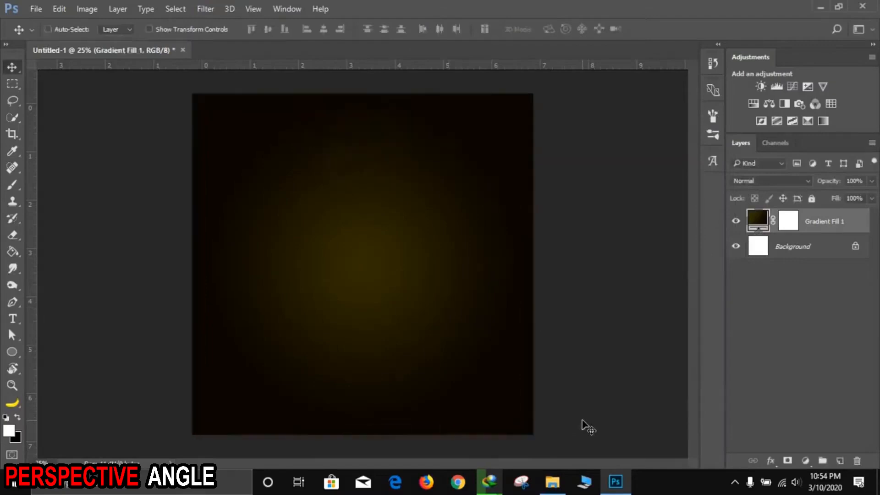
pyautogui.click(12, 321)
pyautogui.click(348, 264)
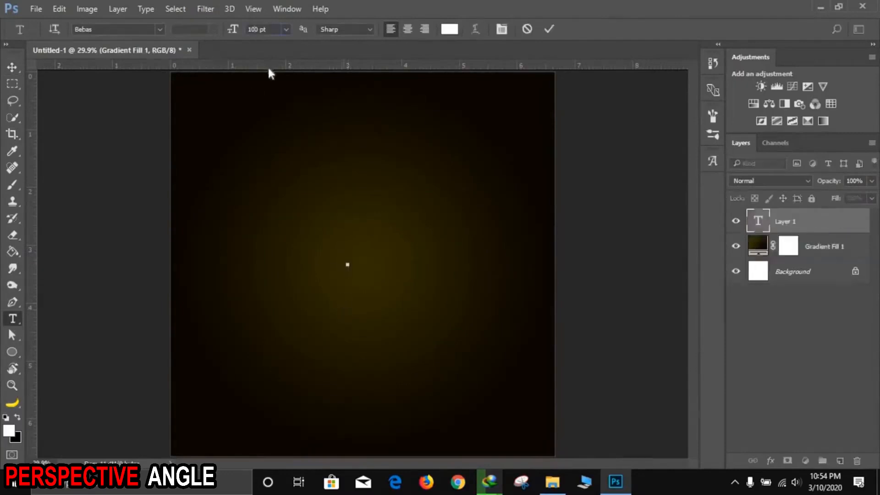
pyautogui.press('BackSpace')
pyautogui.press('Return')
pyautogui.write('BI')
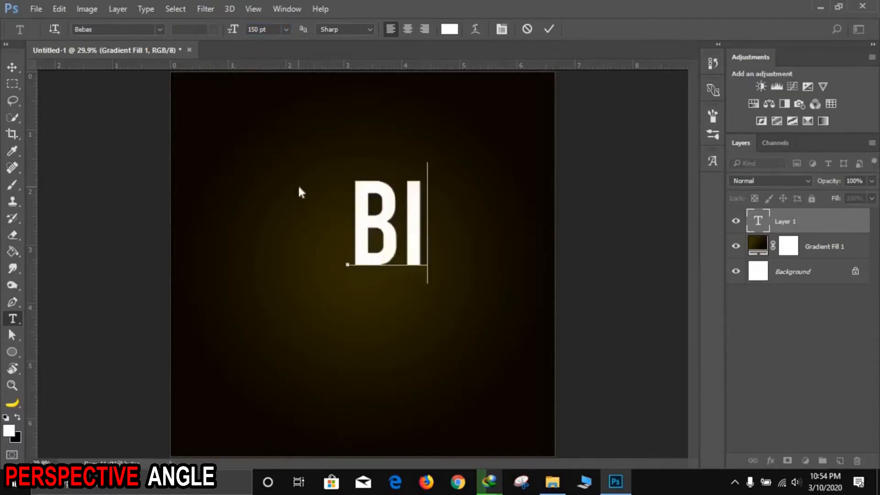
pyautogui.write('BA')
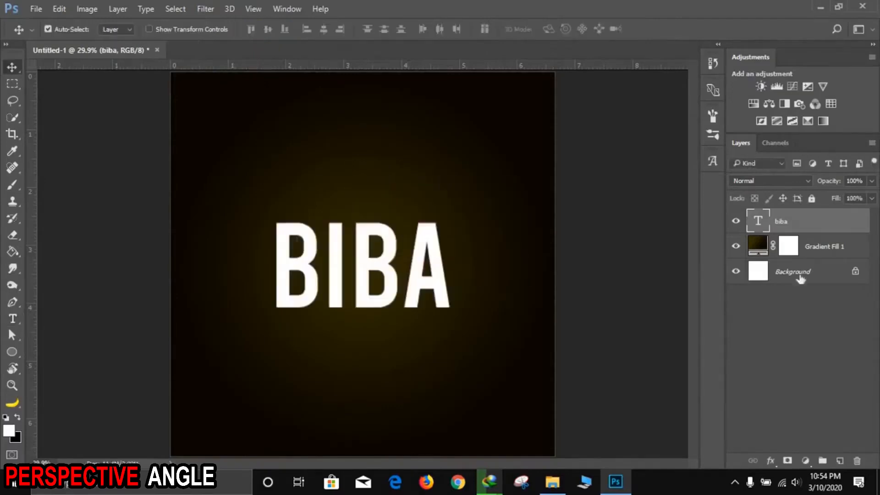
pyautogui.keyDown('ctrl'); pyautogui.click(800, 275); pyautogui.keyUp('ctrl')
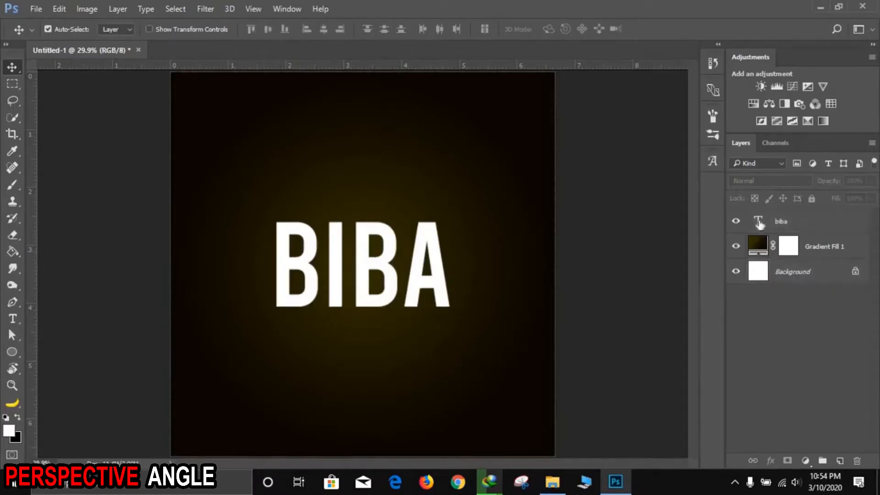
# Open the blending options of the BIBA text layer and enable the Bevel & Emboss effect
pyautogui.click(806, 227)
pyautogui.rightClick(805, 224)
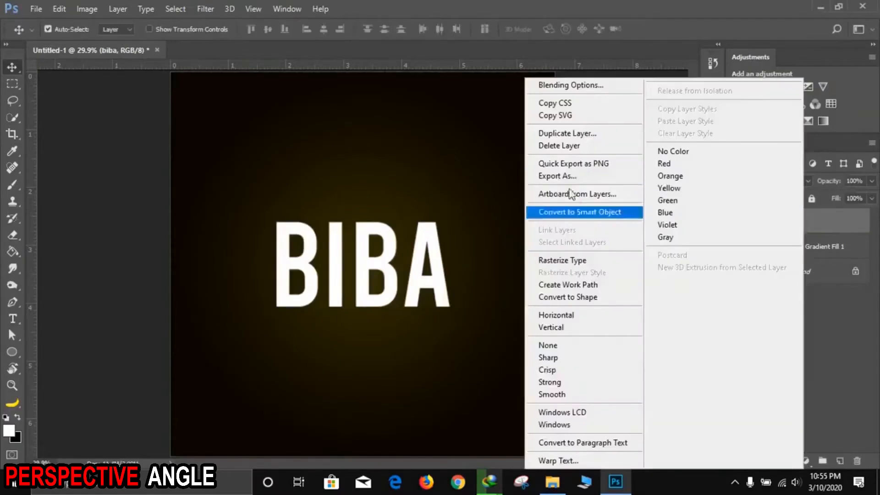
pyautogui.click(559, 85)
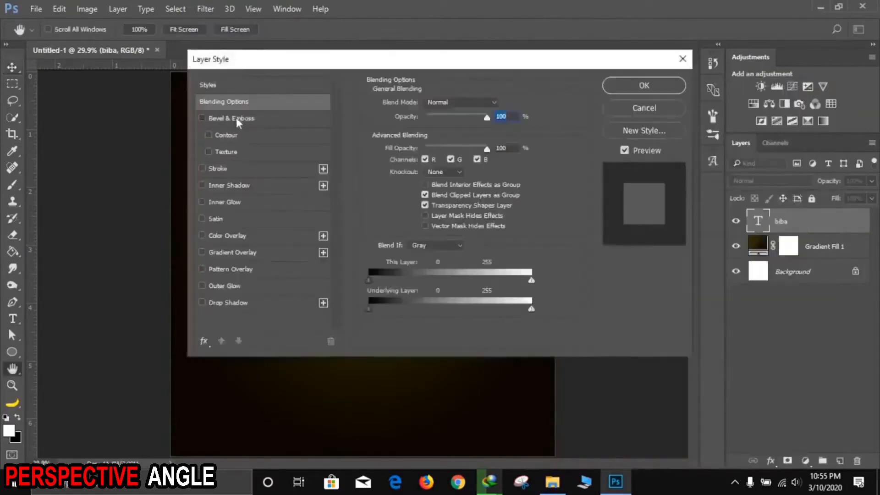
pyautogui.click(235, 118)
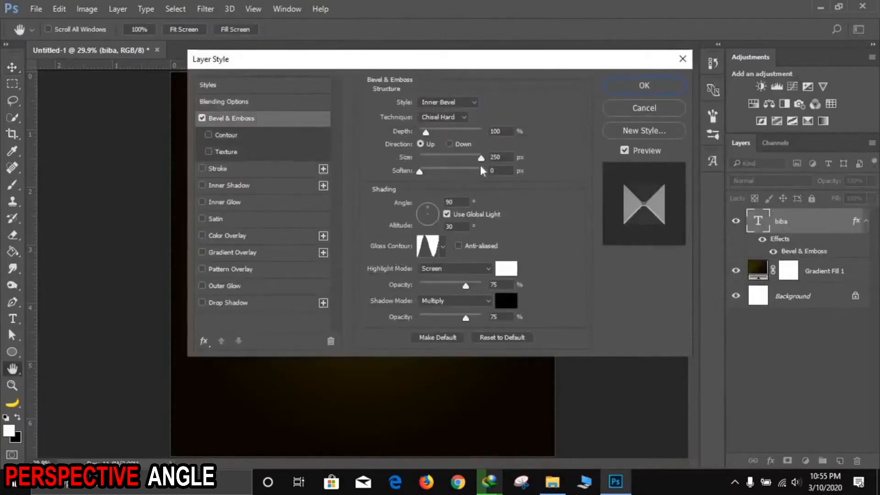
# Set the bevel structure to Inner Bevel and Chisel Hard, with 100% depth, 250 px size and 0 px soften
pyautogui.click(501, 158)
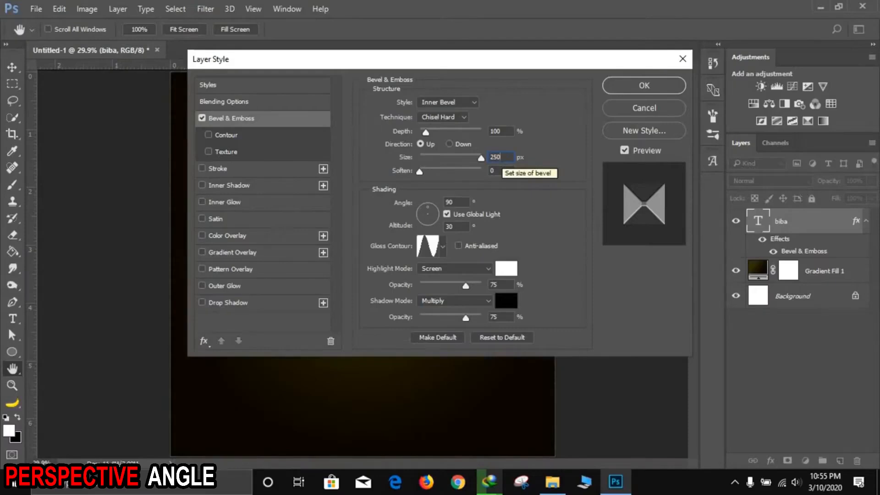
pyautogui.click(462, 103)
pyautogui.click(457, 124)
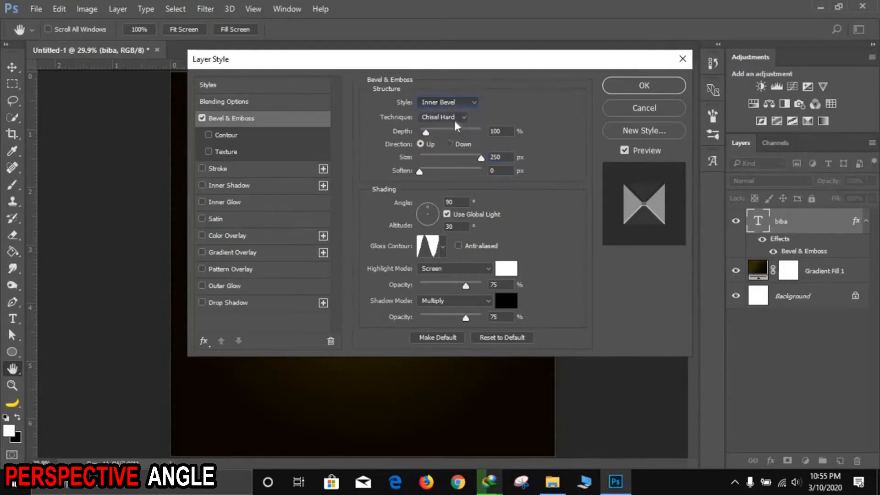
pyautogui.click(460, 118)
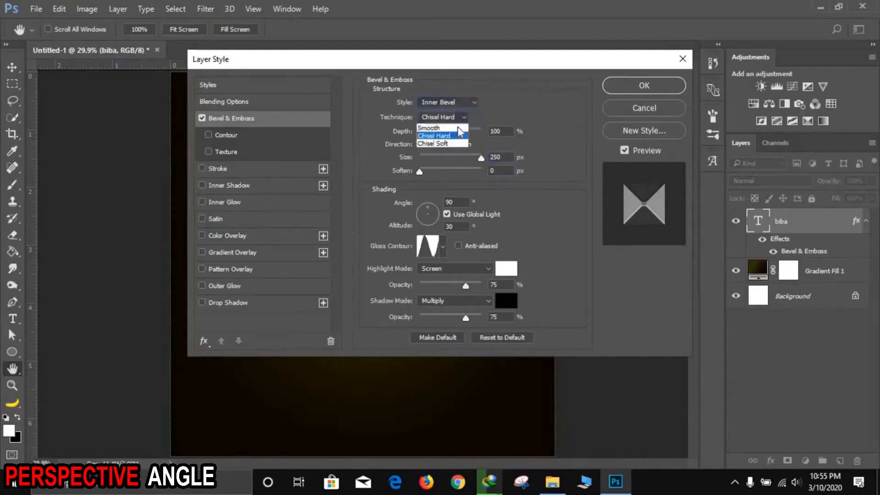
pyautogui.click(455, 137)
pyautogui.moveTo(503, 132); pyautogui.dragTo(475, 162)
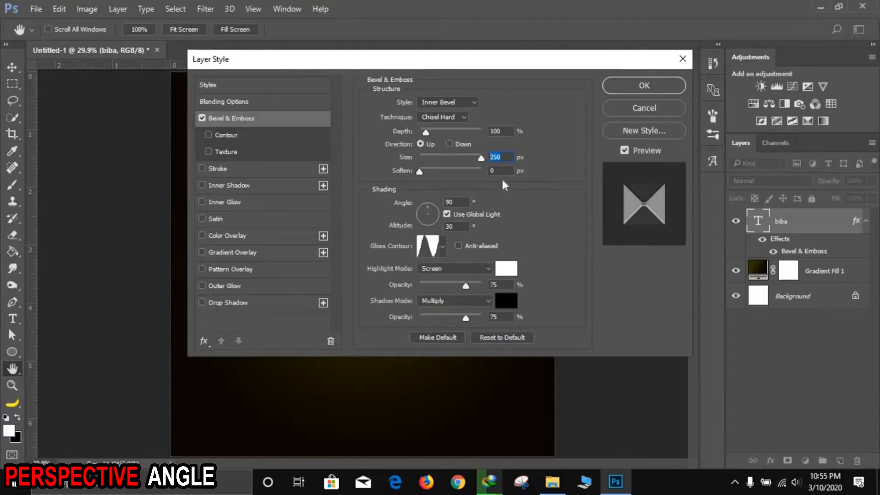
pyautogui.press('Tab')
# Check the gloss contour choices for the bevel, keep the selected contour, and apply the layer style
pyautogui.click(443, 247)
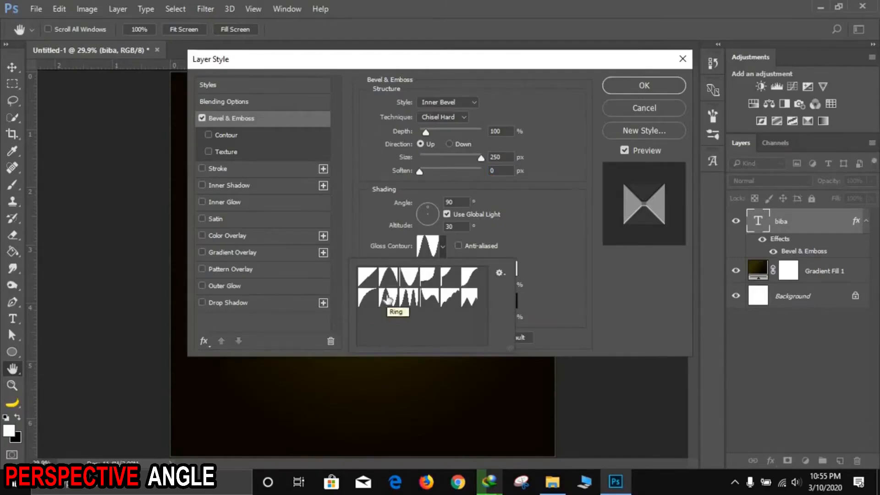
pyautogui.click(554, 268)
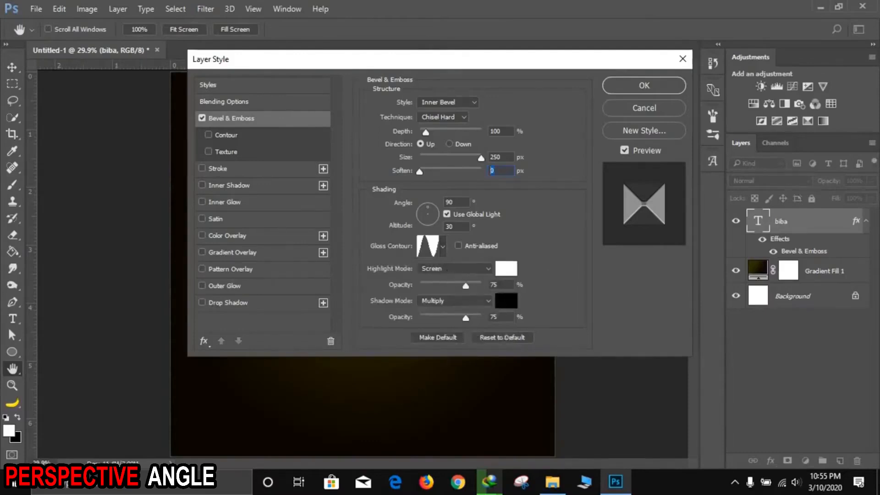
pyautogui.click(634, 83)
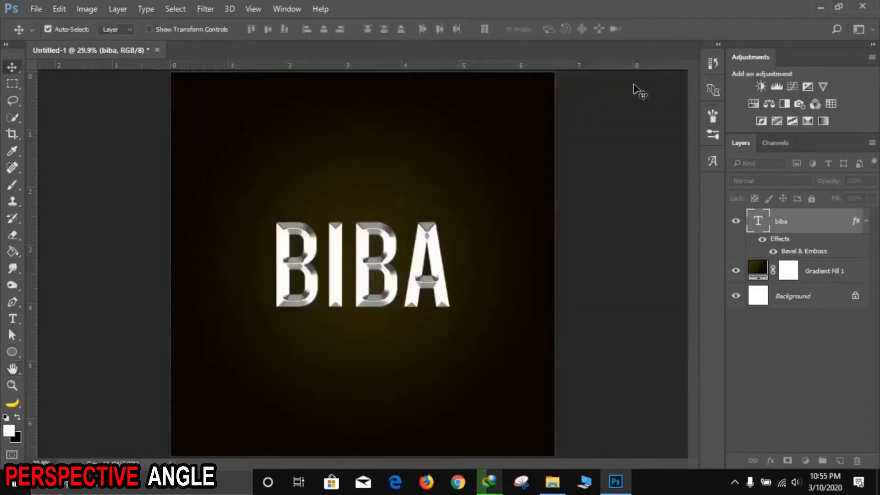
# Enable Gradient Overlay on the BIBA text layer and set the gradient's starting colour stop to 8b7c3b
pyautogui.doubleClick(780, 240)
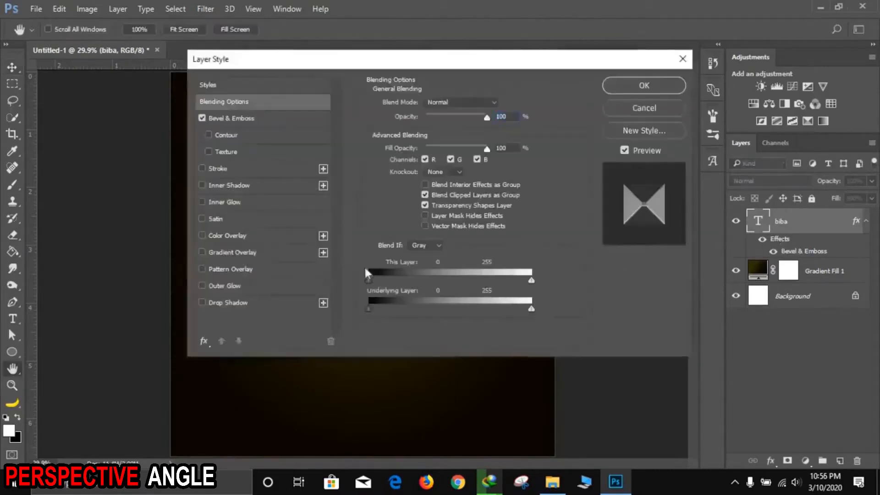
pyautogui.click(234, 252)
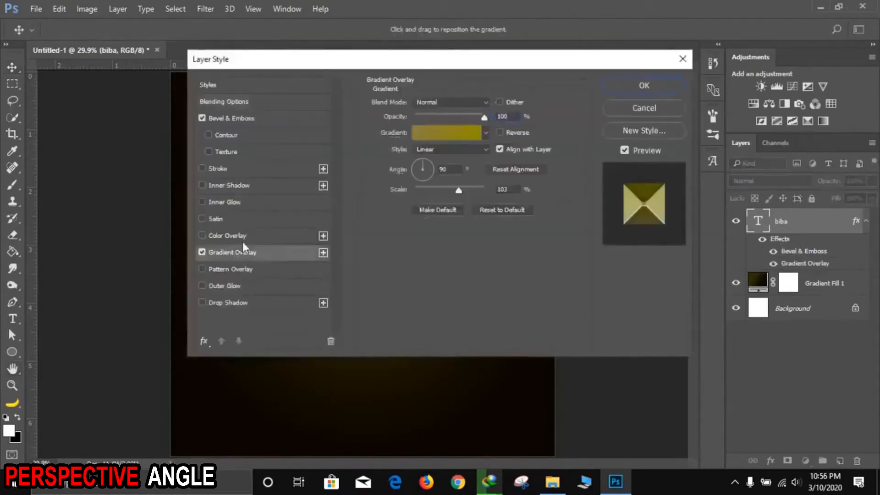
pyautogui.click(444, 132)
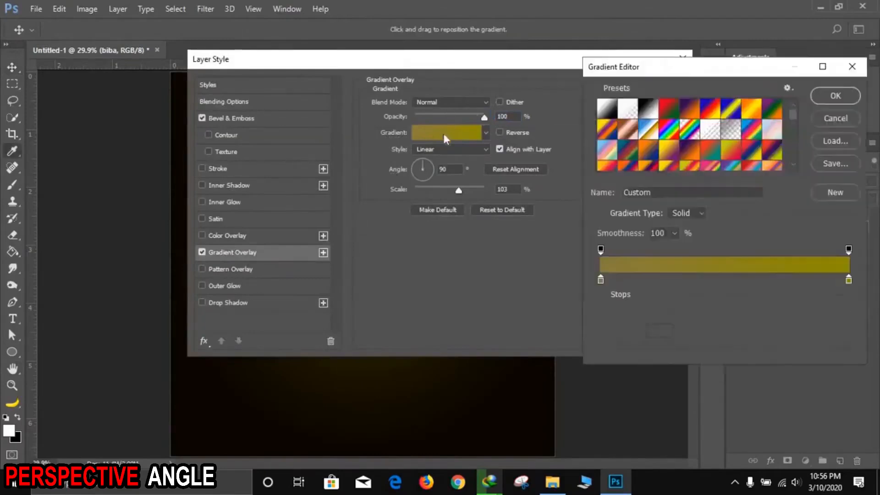
pyautogui.click(601, 281)
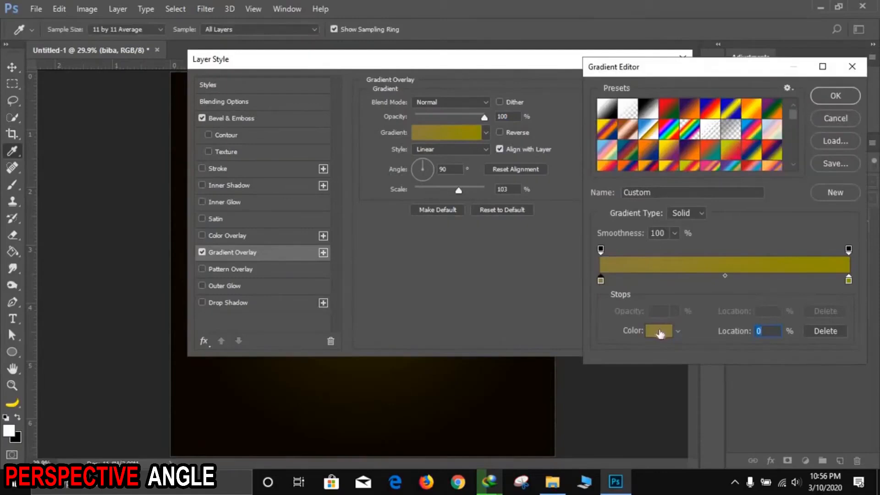
pyautogui.click(659, 332)
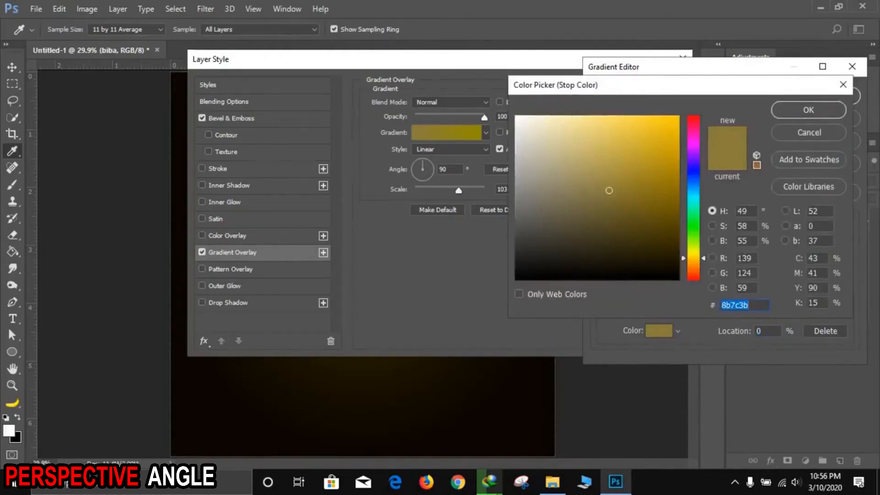
pyautogui.write('8')
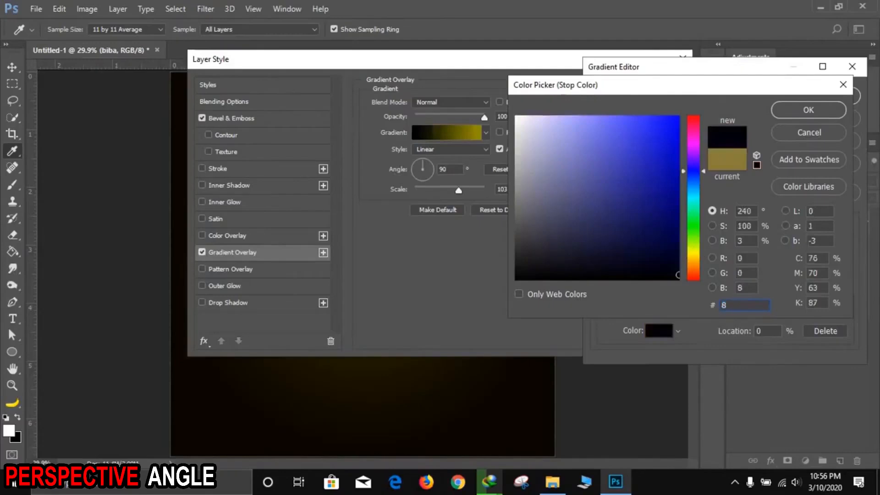
pyautogui.write('b')
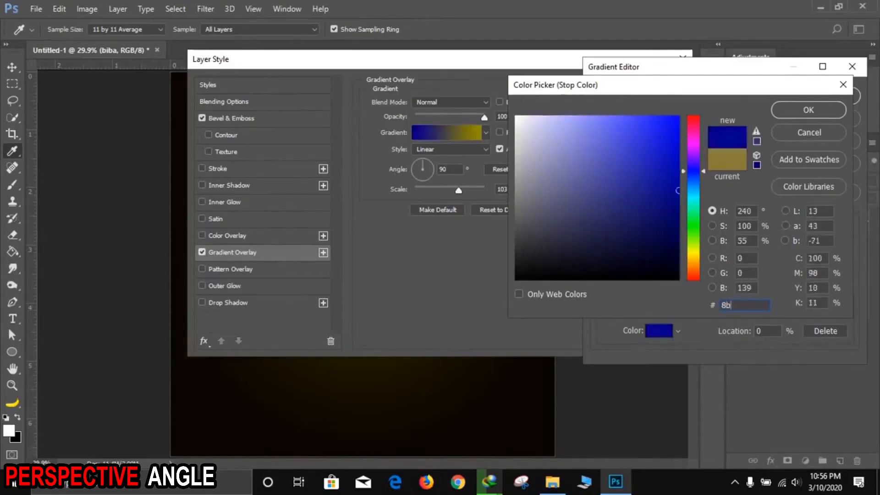
pyautogui.write('7c')
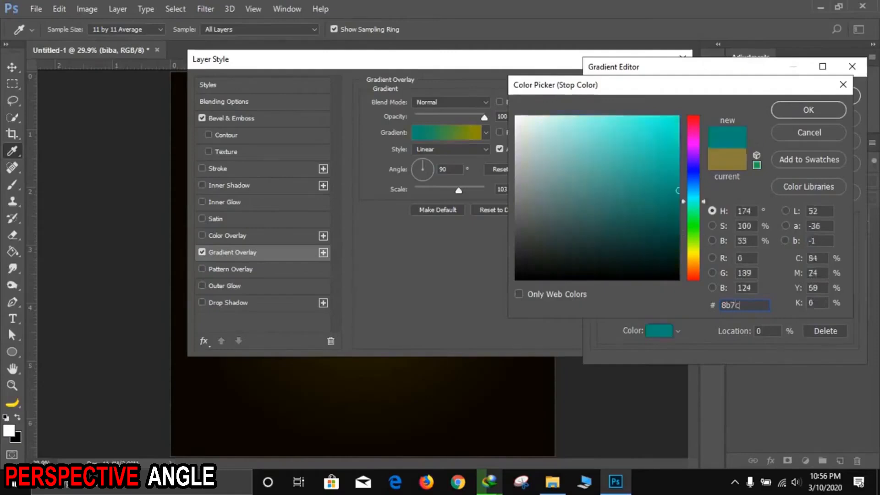
pyautogui.write('3')
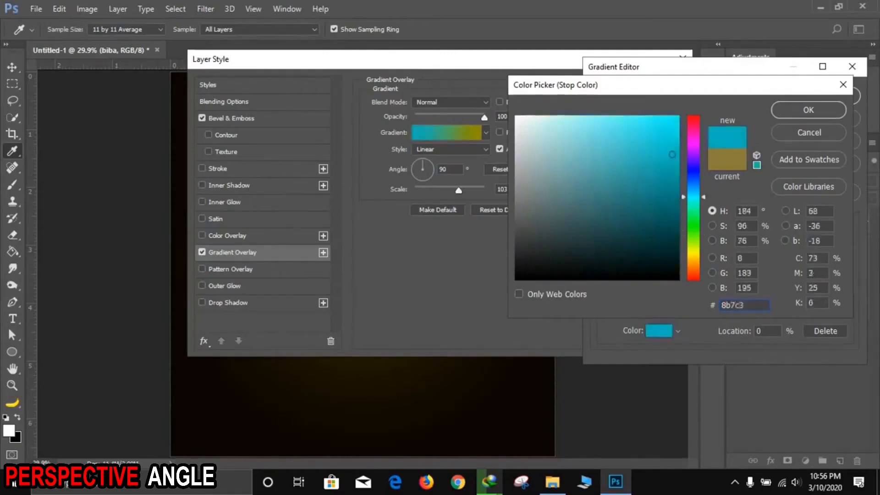
pyautogui.write('b')
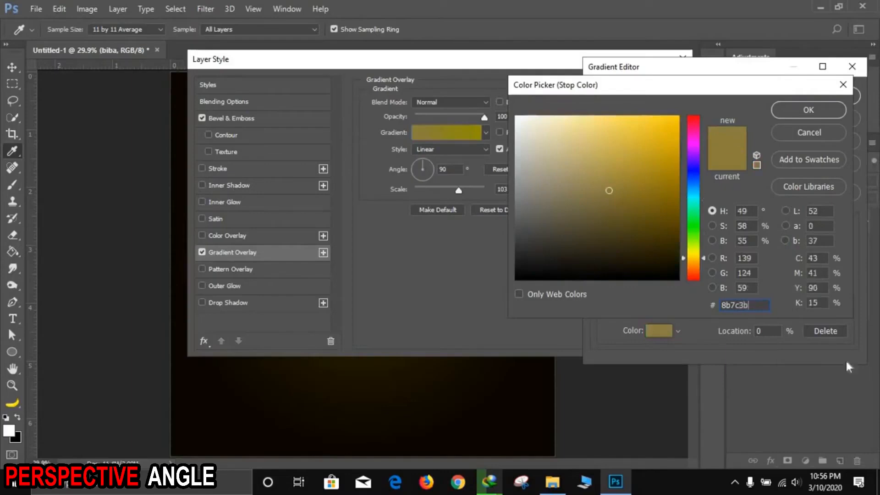
pyautogui.click(809, 107)
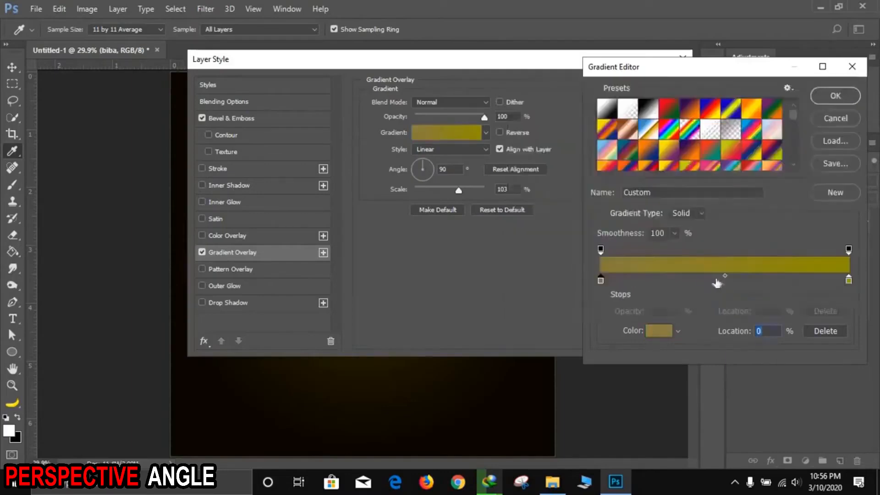
# Set the overlay gradient's end colour stop at 100% to 908e00 and accept the gradient
pyautogui.click(849, 280)
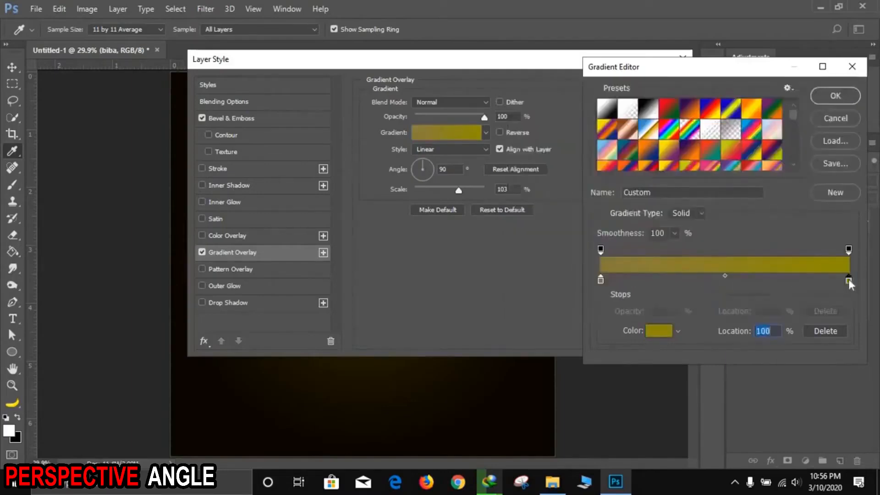
pyautogui.click(649, 332)
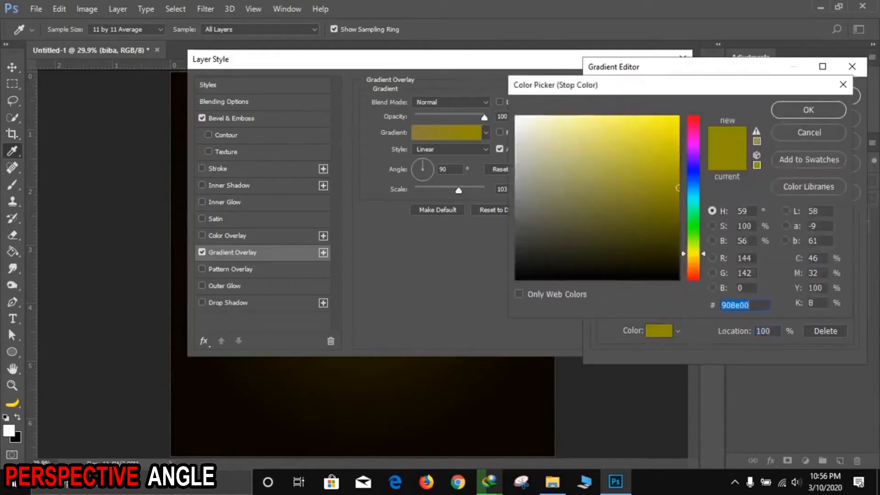
pyautogui.write('90')
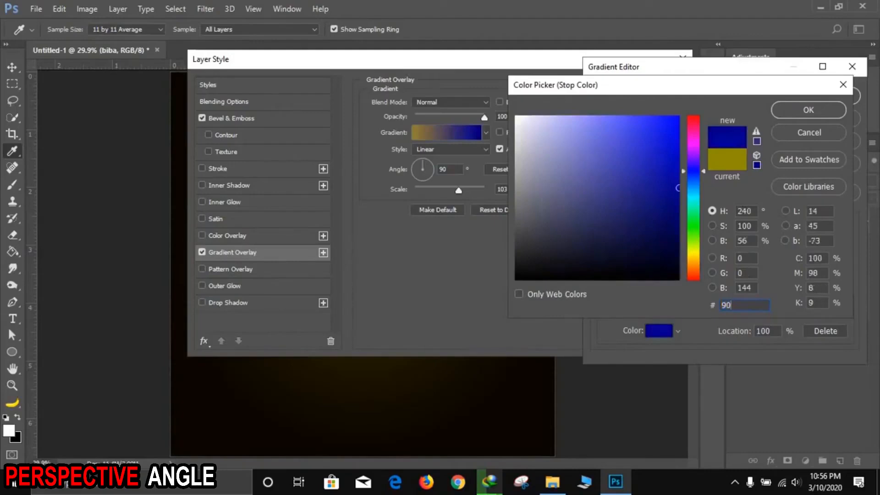
pyautogui.write('8')
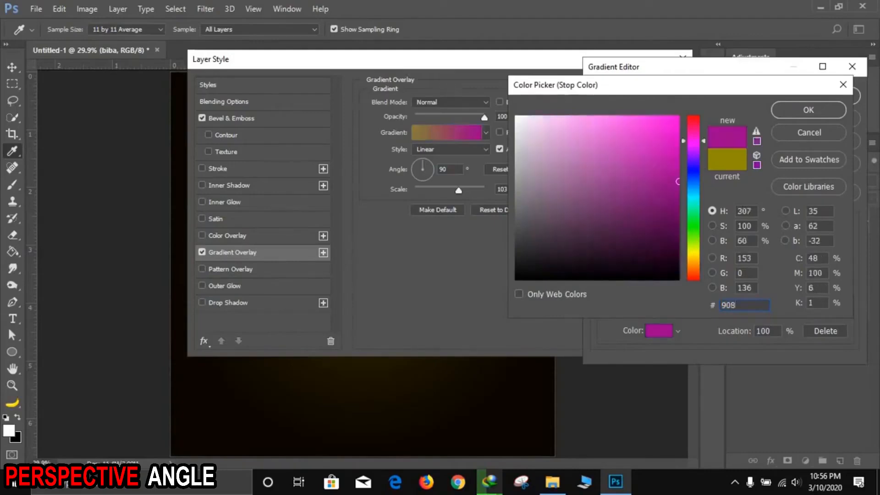
pyautogui.write('e')
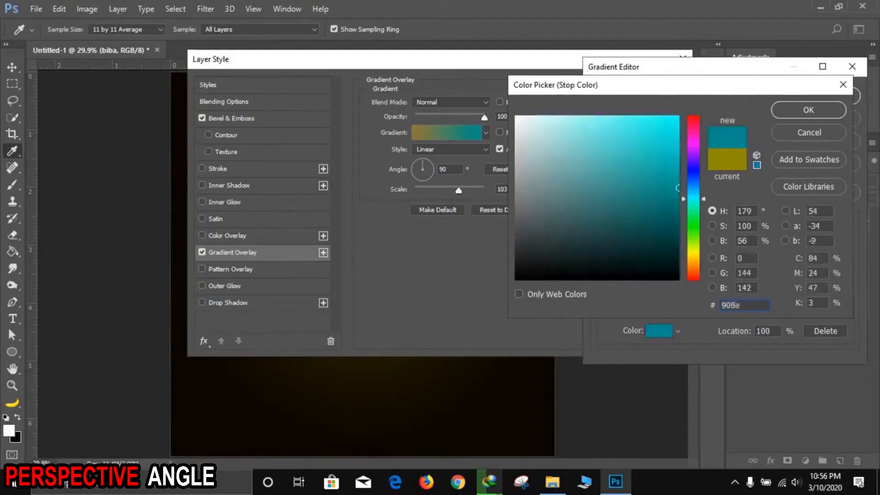
pyautogui.write('00')
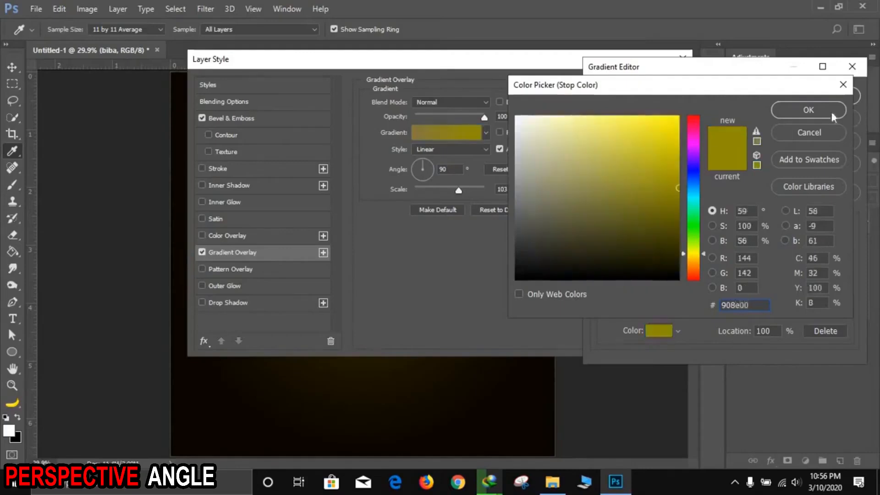
pyautogui.click(808, 110)
pyautogui.click(840, 97)
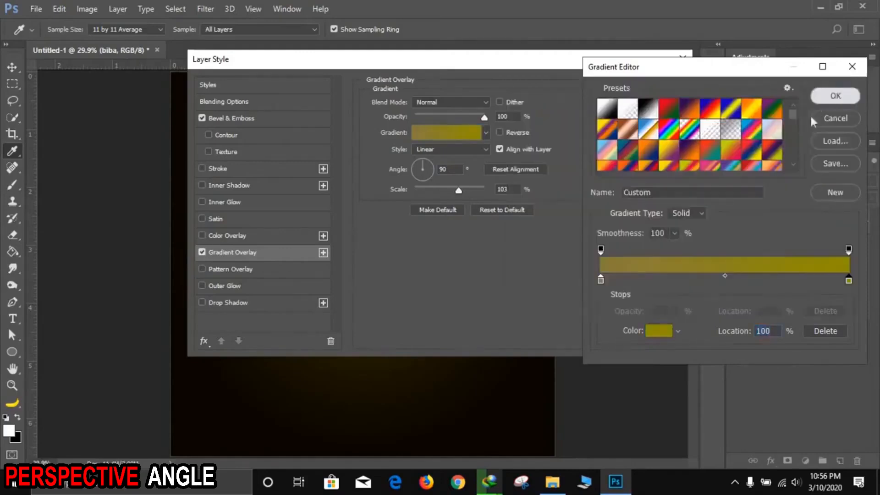
# Choose the Linear style for the gradient overlay, set its scale to 100%, and apply the layer style
pyautogui.click(441, 147)
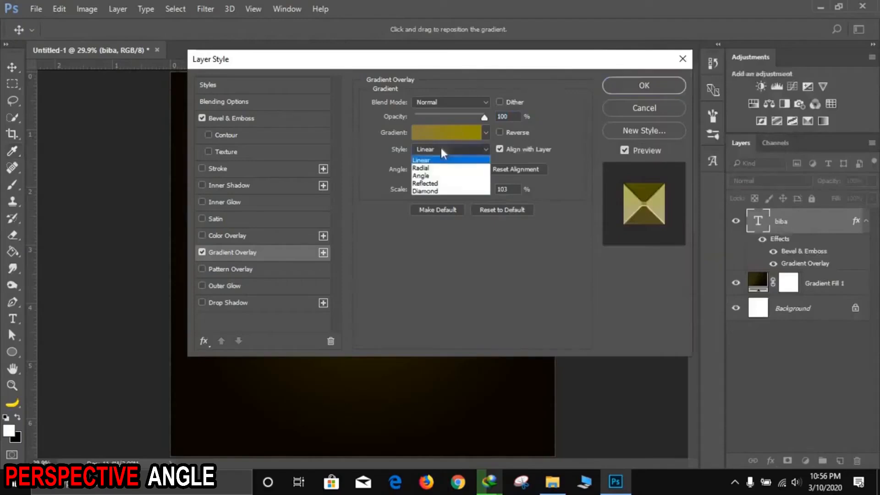
pyautogui.click(421, 160)
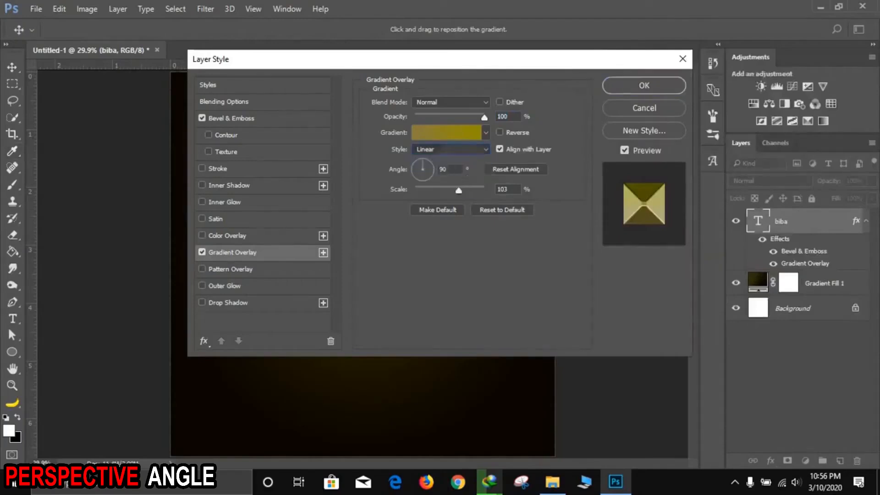
pyautogui.press('Tab')
pyautogui.write('100')
pyautogui.click(664, 84)
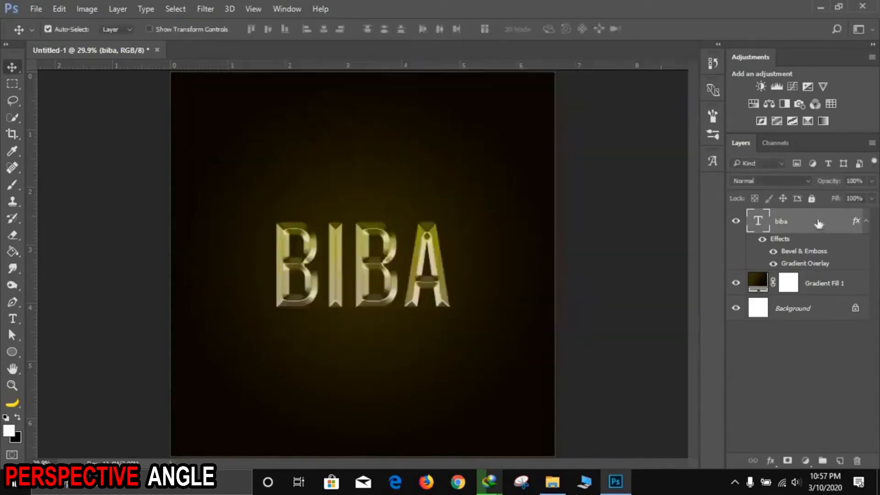
# Create a new layer above the BIBA text, load the text's outline as a selection, and make the new layer active
pyautogui.click(840, 461)
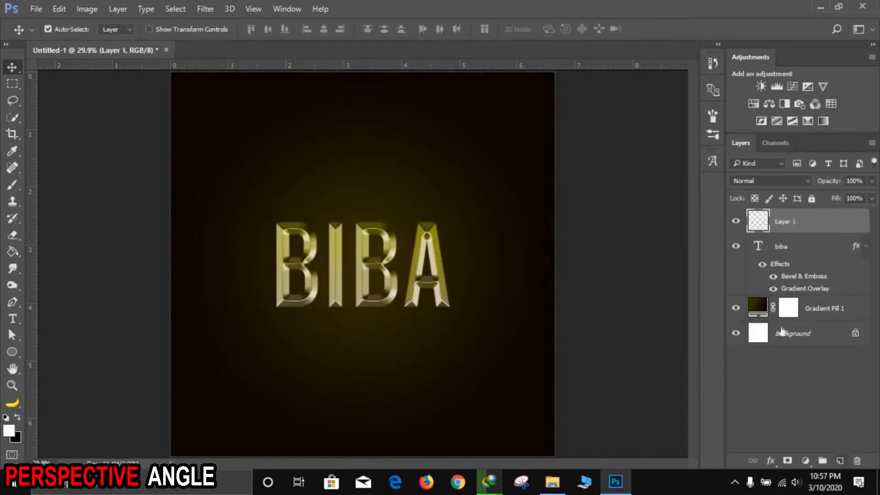
pyautogui.click(759, 248)
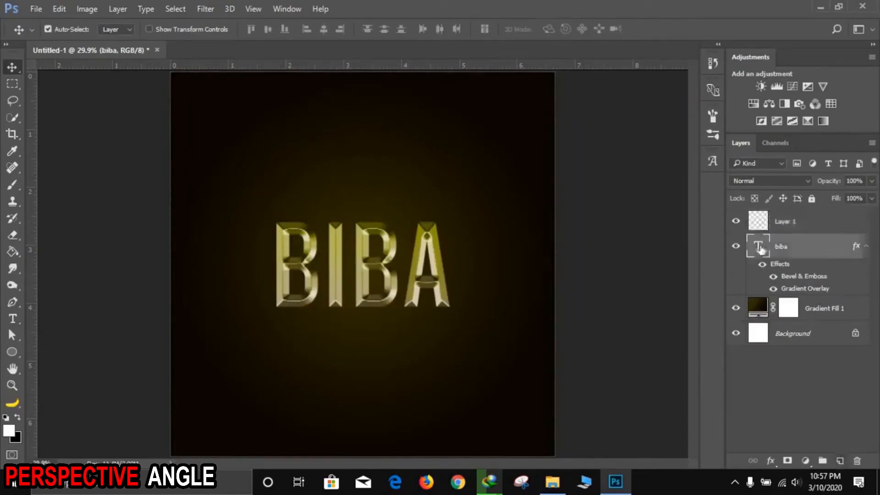
pyautogui.keyDown('ctrl'); pyautogui.click(759, 247); pyautogui.keyUp('ctrl')
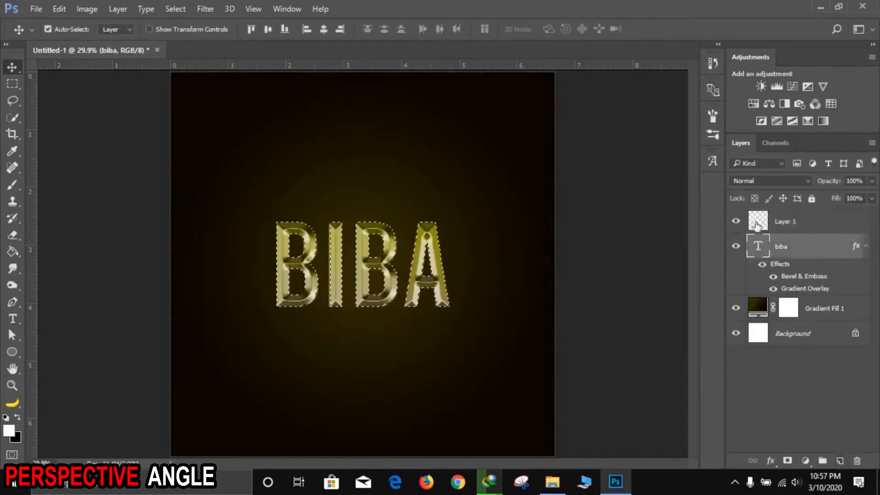
pyautogui.click(757, 223)
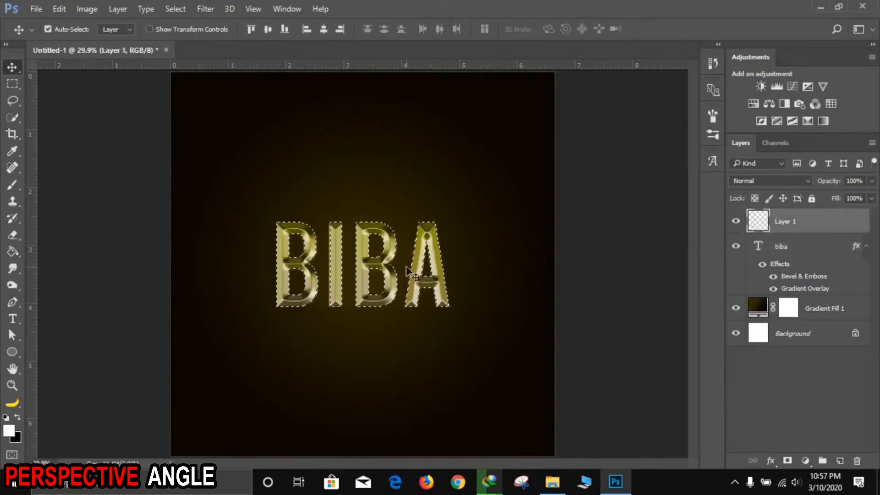
# Fill the text-shaped selection on the new layer with Black in Normal mode at 100% opacity, and deselect
pyautogui.click(12, 84)
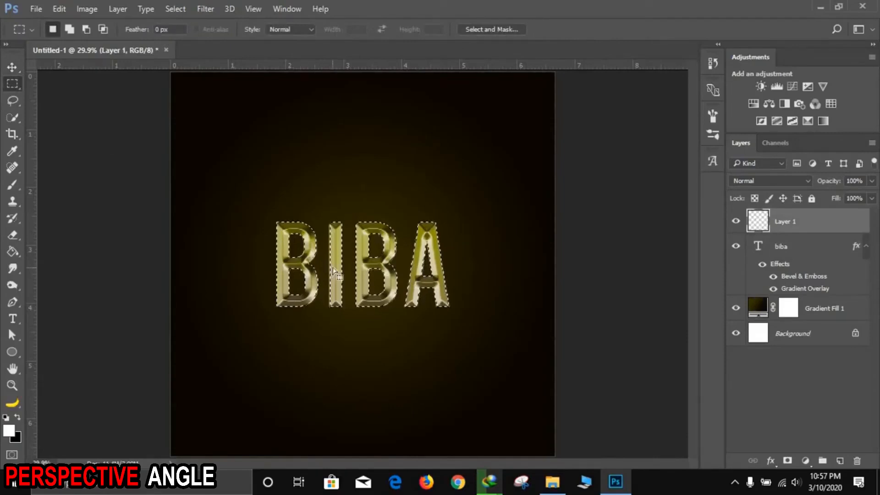
pyautogui.rightClick(330, 270)
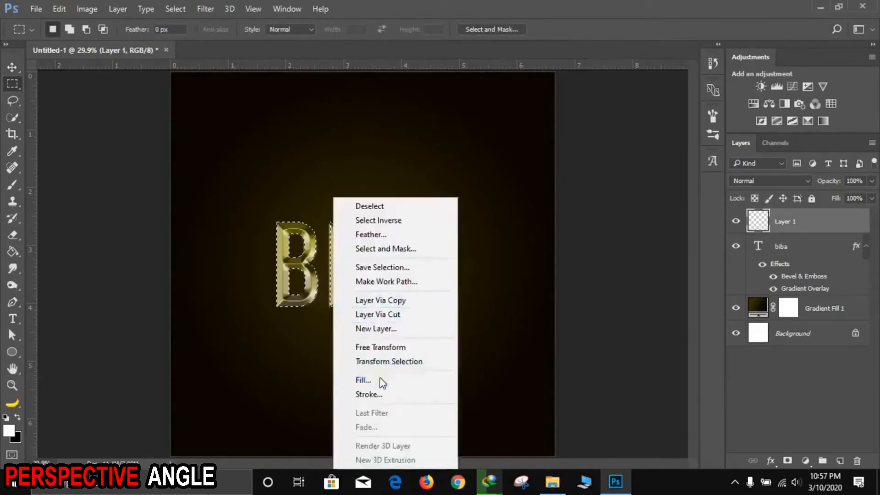
pyautogui.click(363, 380)
pyautogui.click(431, 129)
pyautogui.click(438, 128)
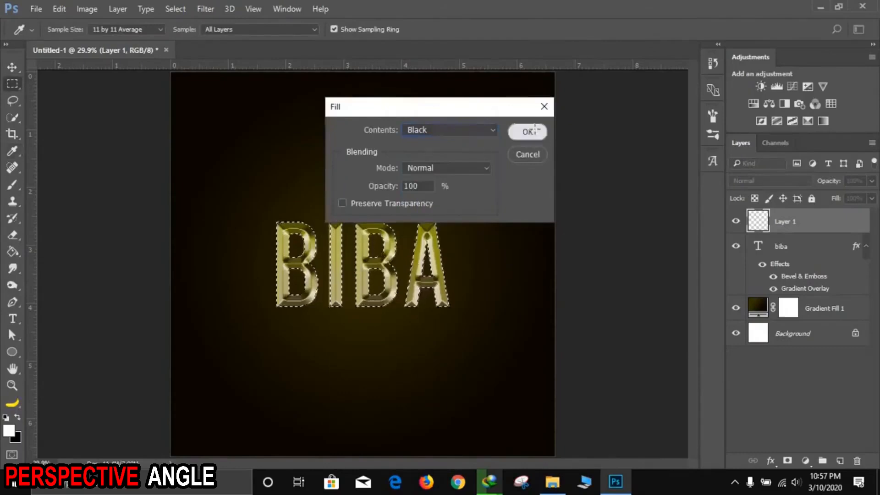
pyautogui.click(528, 132)
pyautogui.press('m')
pyautogui.click(11, 67)
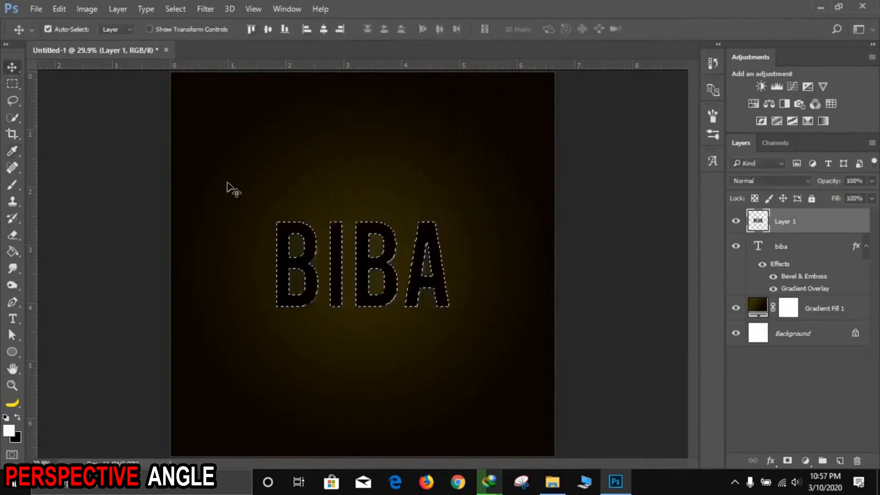
pyautogui.hotkey('ctrl', 'd')
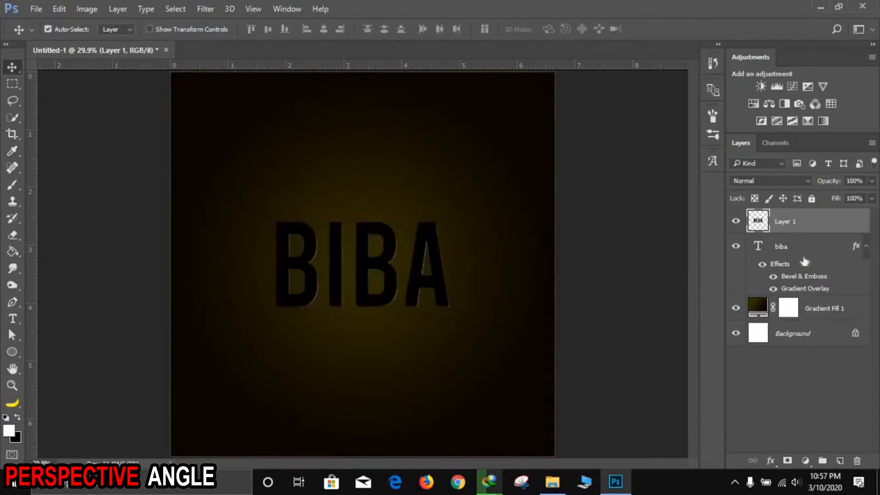
# Place the black text layer beneath the BIBA text layer and offset it slightly down and to the right as a shadow
pyautogui.moveTo(803, 227); pyautogui.dragTo(806, 295)
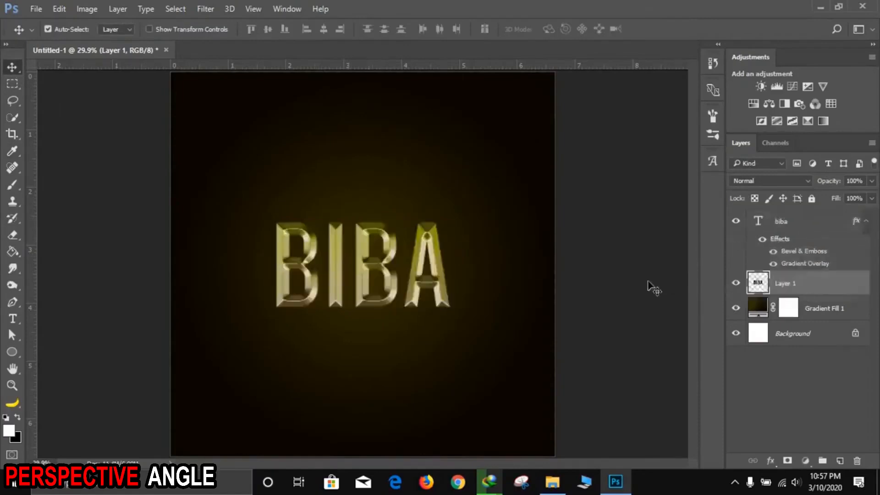
pyautogui.moveTo(358, 317); pyautogui.dragTo(367, 322)
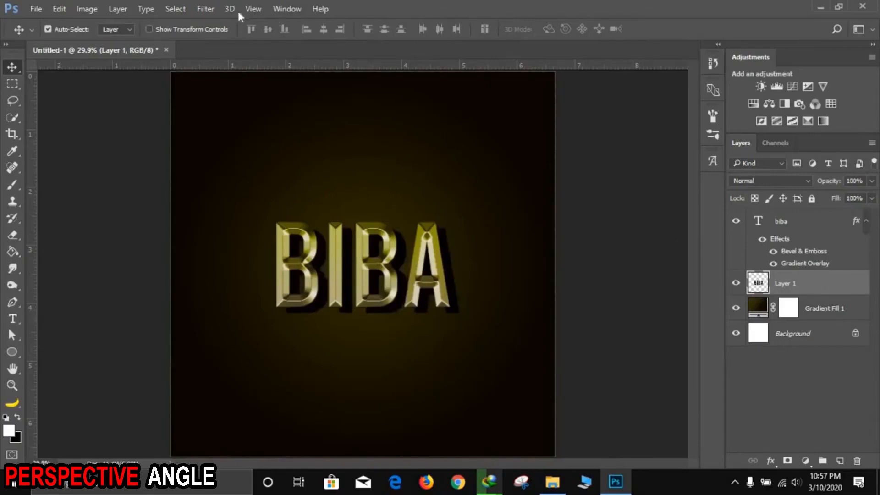
# Apply a Motion Blur to the black shadow layer with an angle of -50° and a distance of 70 pixels
pyautogui.click(205, 9)
pyautogui.moveTo(221, 153)
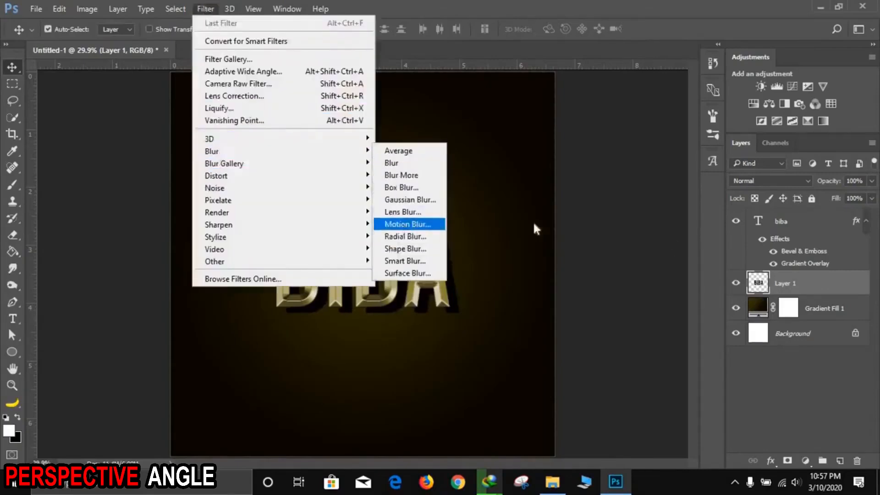
pyautogui.press('Return')
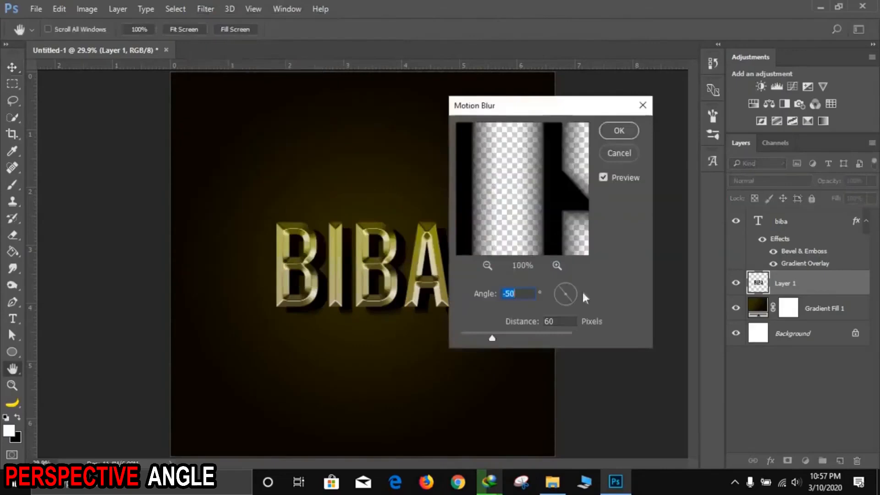
pyautogui.click(486, 266)
pyautogui.click(486, 266)
pyautogui.click(487, 265)
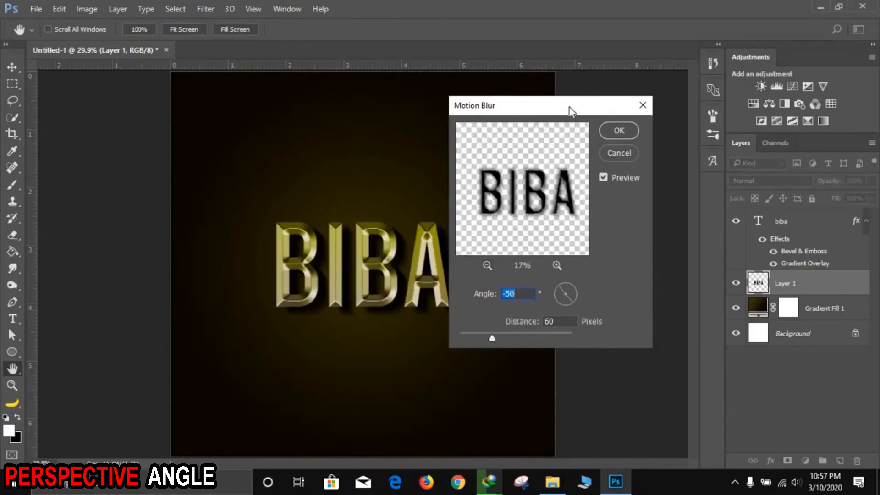
pyautogui.moveTo(620, 98); pyautogui.dragTo(678, 79)
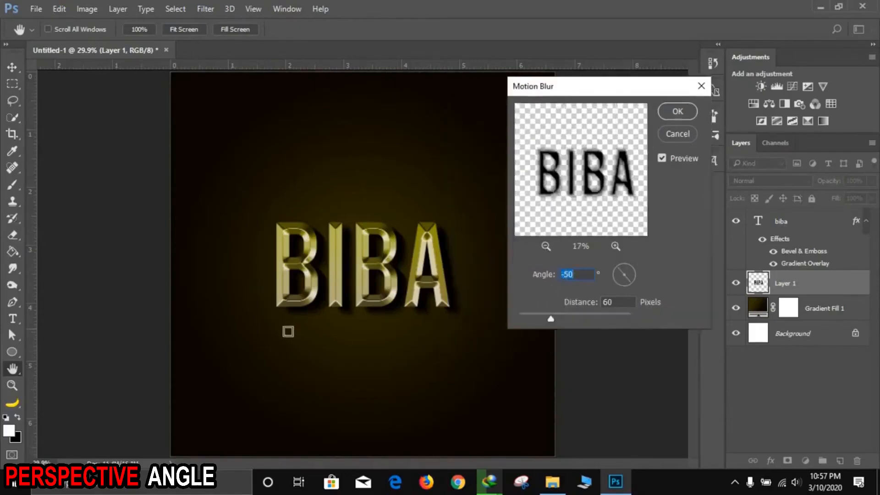
pyautogui.moveTo(551, 320); pyautogui.dragTo(558, 318)
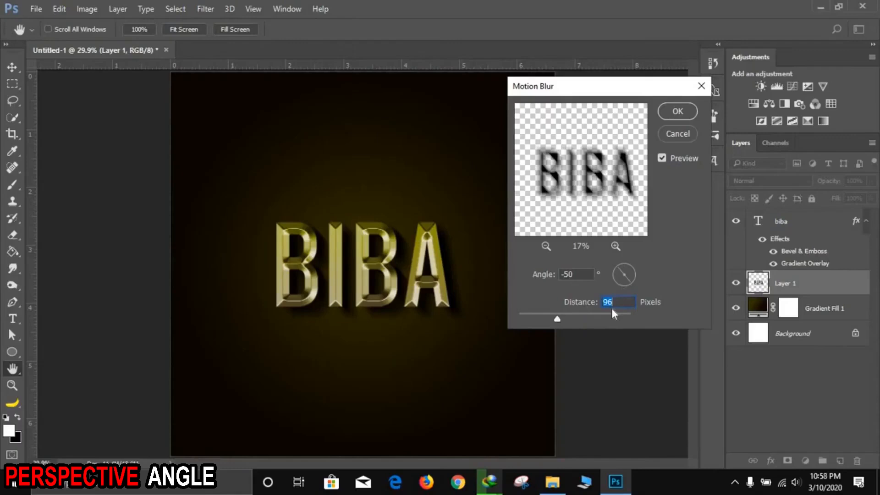
pyautogui.write('70')
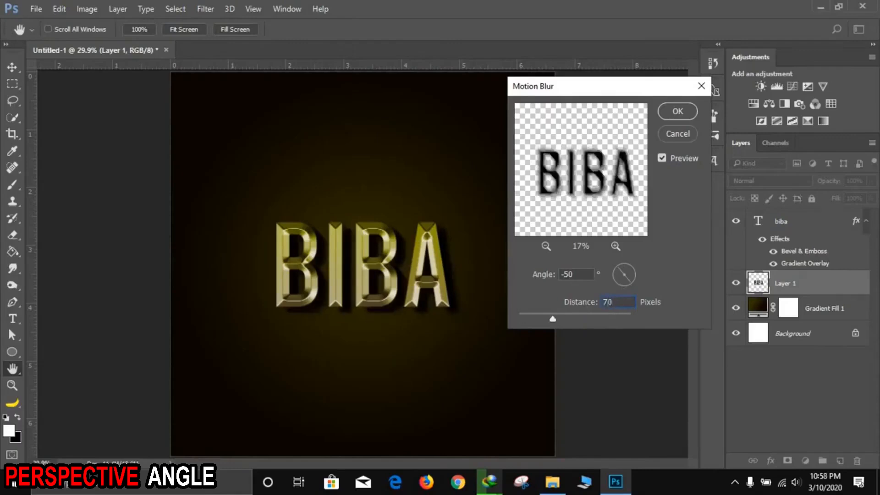
pyautogui.click(678, 115)
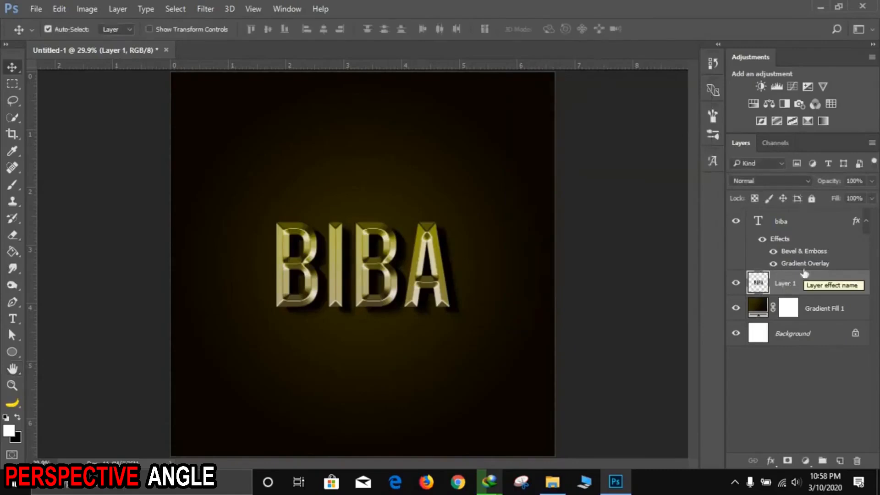
# Create a new layer above the BIBA text and choose the Sampled Brush 129 1 tip for the Brush tool
pyautogui.click(810, 226)
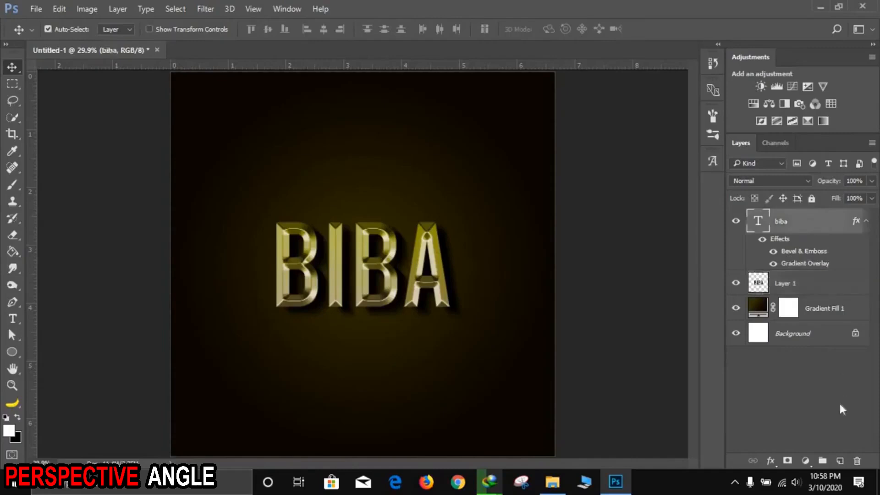
pyautogui.click(841, 463)
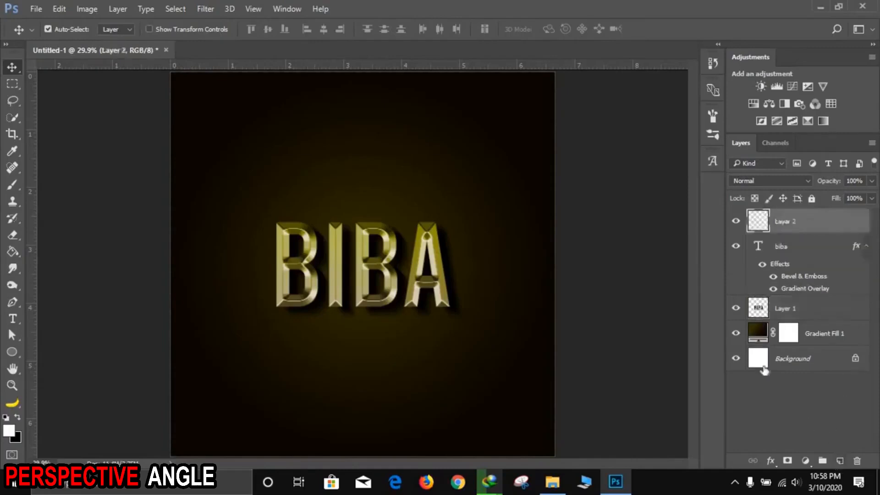
pyautogui.click(11, 185)
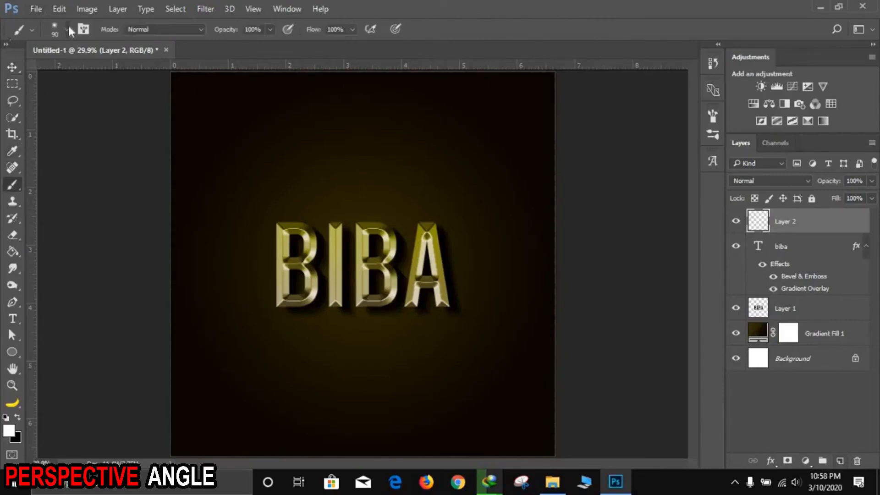
pyautogui.click(68, 28)
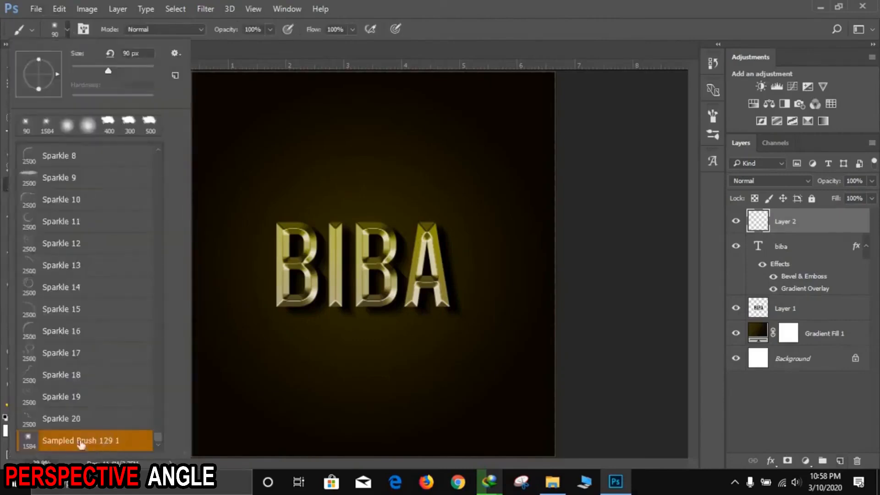
pyautogui.click(28, 442)
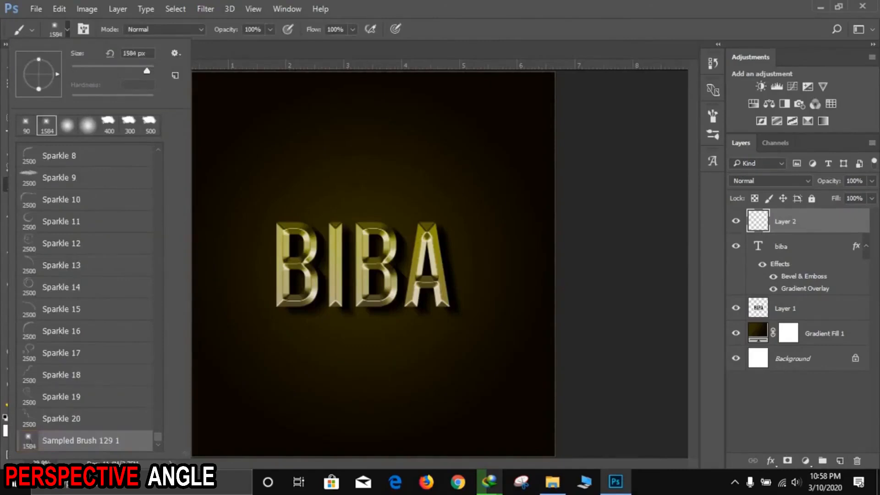
# Stamp a trial flare beside the text and undo it, and reduce the brush size to 300 px
pyautogui.click(528, 180)
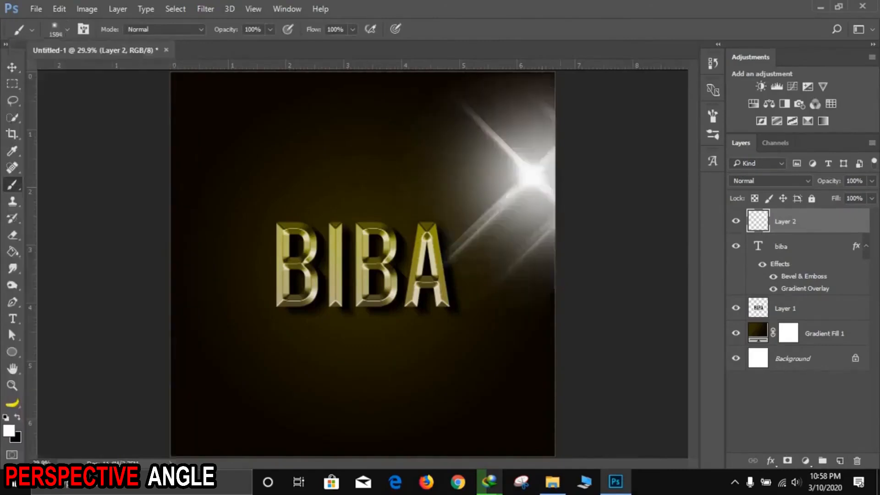
pyautogui.hotkey('ctrl', 'z')
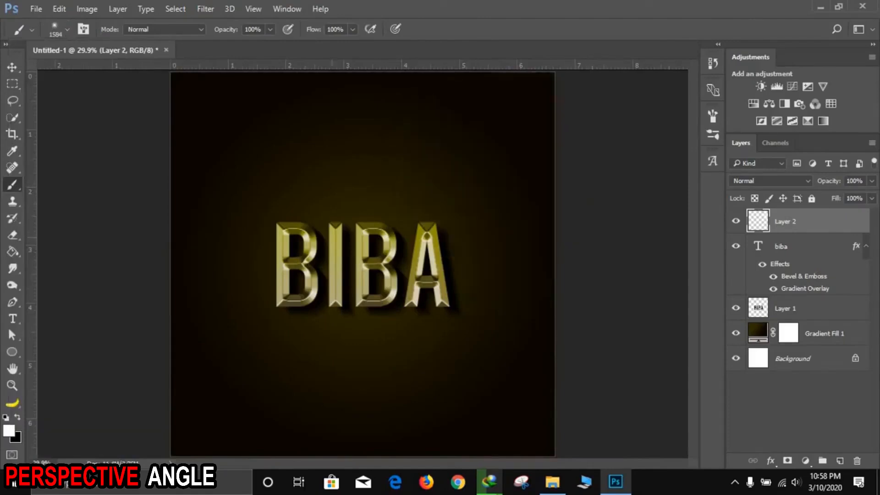
pyautogui.press('[')
pyautogui.press('[')
pyautogui.press('[')
pyautogui.press('[')
pyautogui.press('[')
pyautogui.press('[')
pyautogui.press('[')
pyautogui.press('[')
pyautogui.press('[')
pyautogui.press('[')
pyautogui.press('[')
pyautogui.press('[')
# Set the foreground color to white for the sparkle brush
pyautogui.click(6, 431)
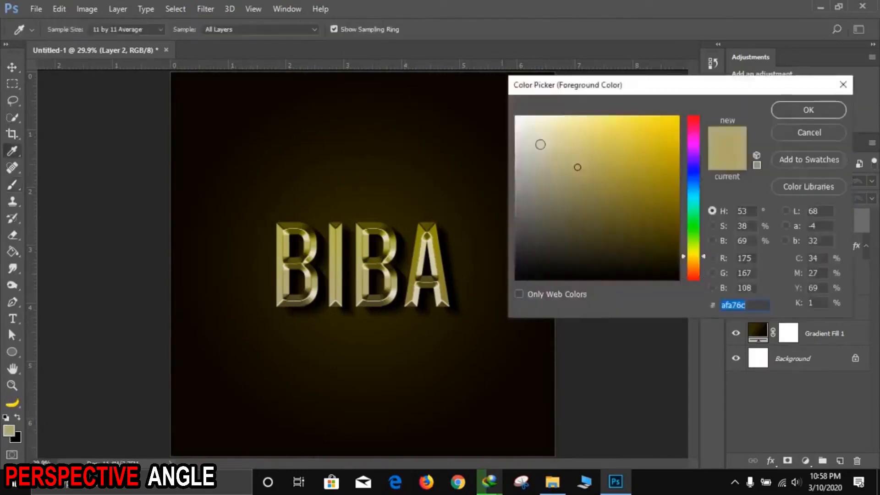
pyautogui.moveTo(541, 138); pyautogui.dragTo(490, 89)
pyautogui.click(785, 106)
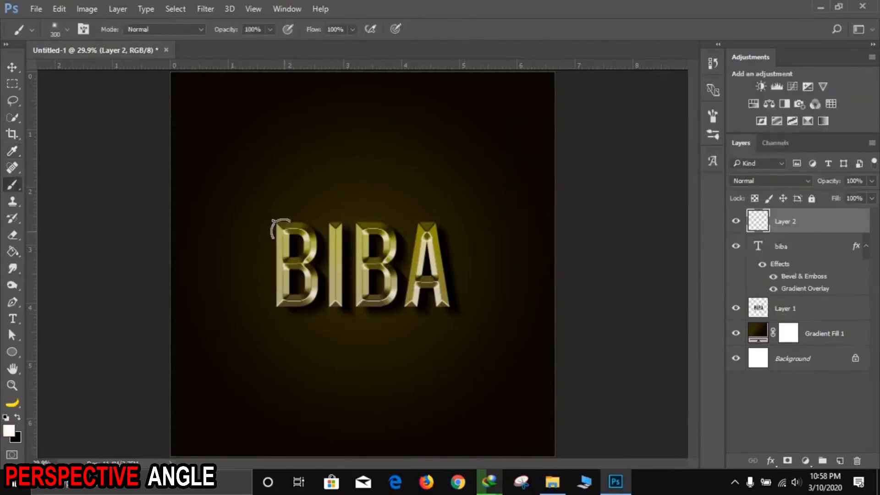
# Stamp sparkles on the first B's two left corners and right waist, the I's foot, the second B's upper curve and the A's right leg
pyautogui.click(280, 228)
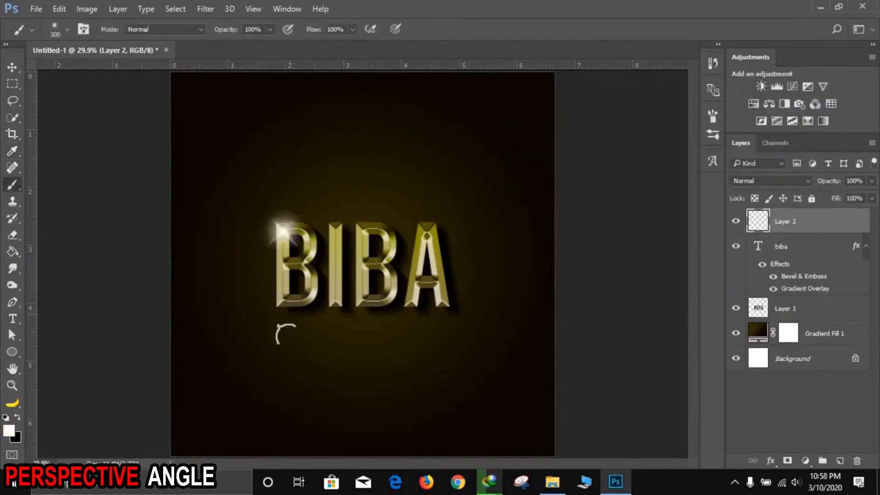
pyautogui.click(283, 298)
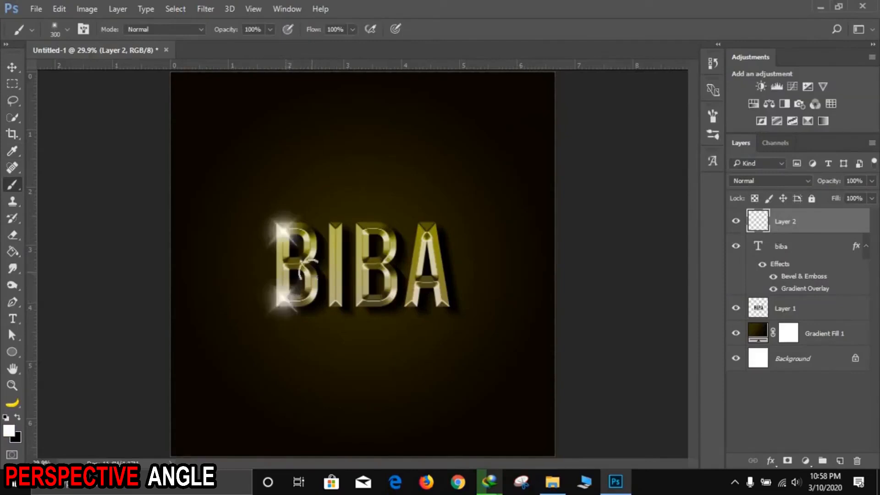
pyautogui.click(312, 273)
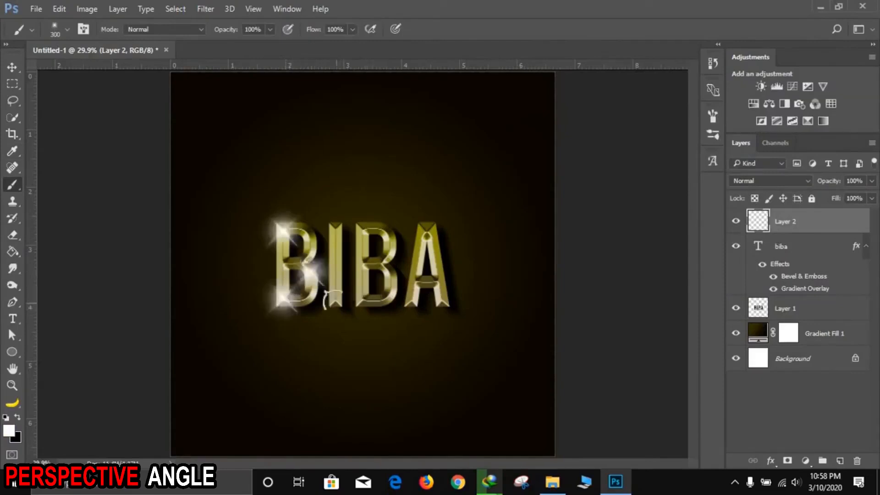
pyautogui.click(336, 300)
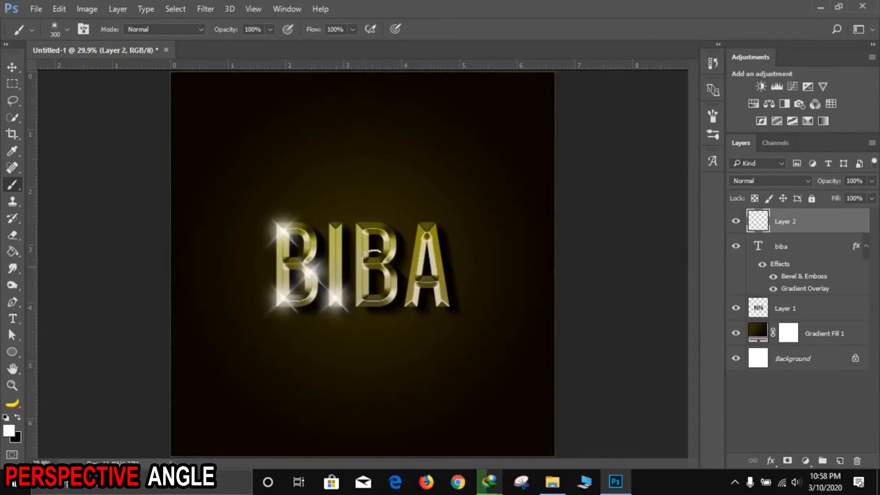
pyautogui.click(387, 238)
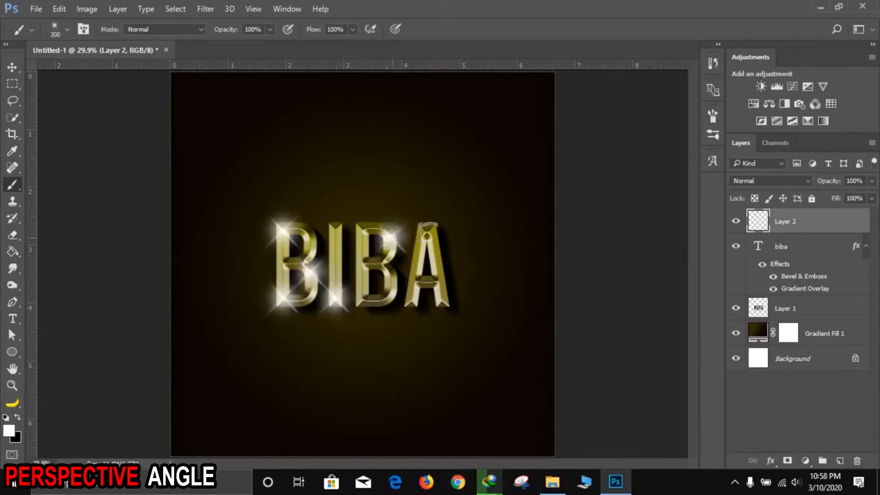
pyautogui.click(440, 277)
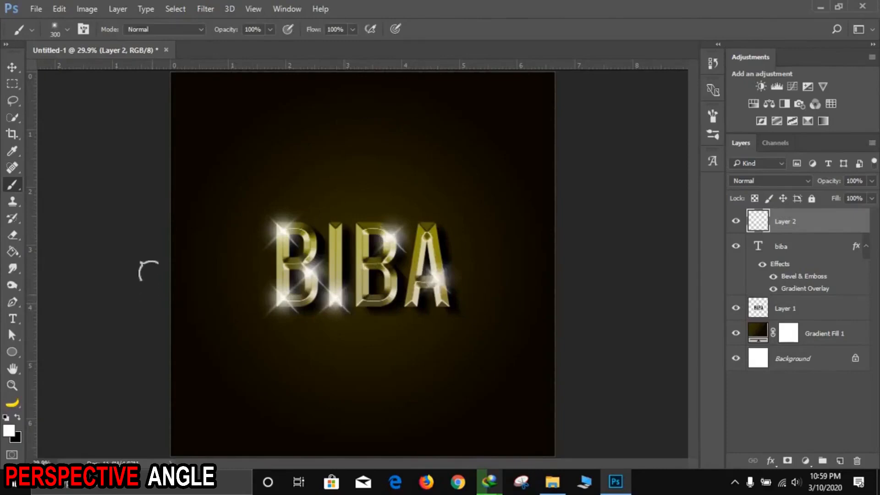
# Lower the opacity of the sparkle layer to 45% and keep that layer selected
pyautogui.click(12, 68)
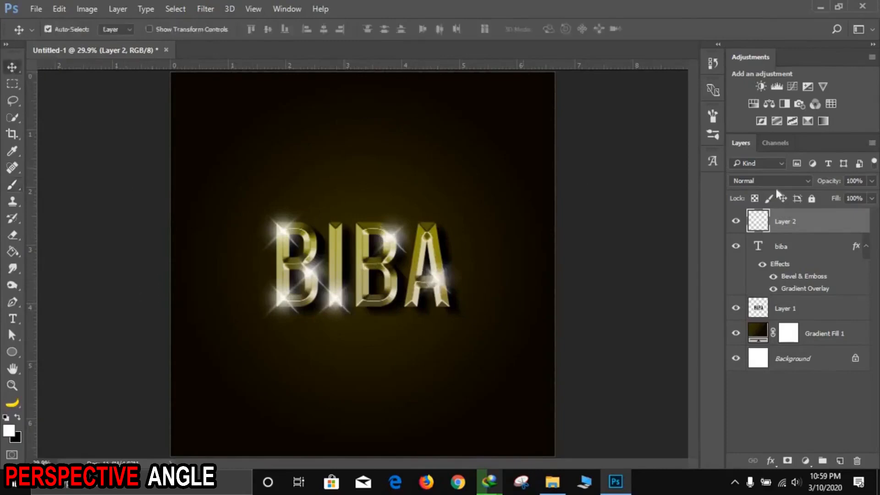
pyautogui.click(873, 181)
pyautogui.moveTo(873, 197); pyautogui.dragTo(859, 204)
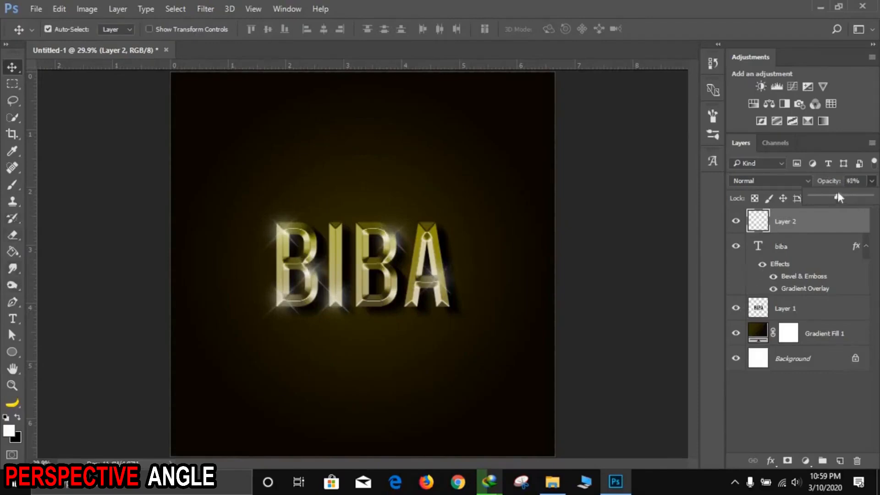
pyautogui.click(551, 328)
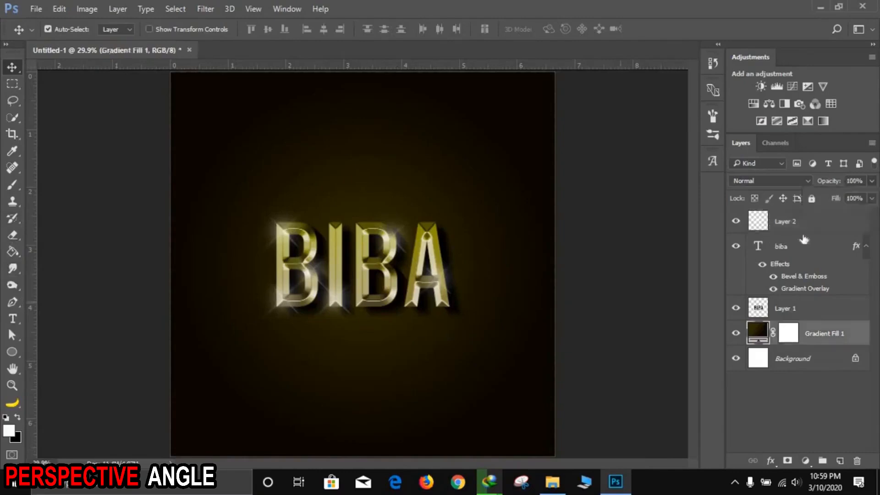
pyautogui.click(811, 224)
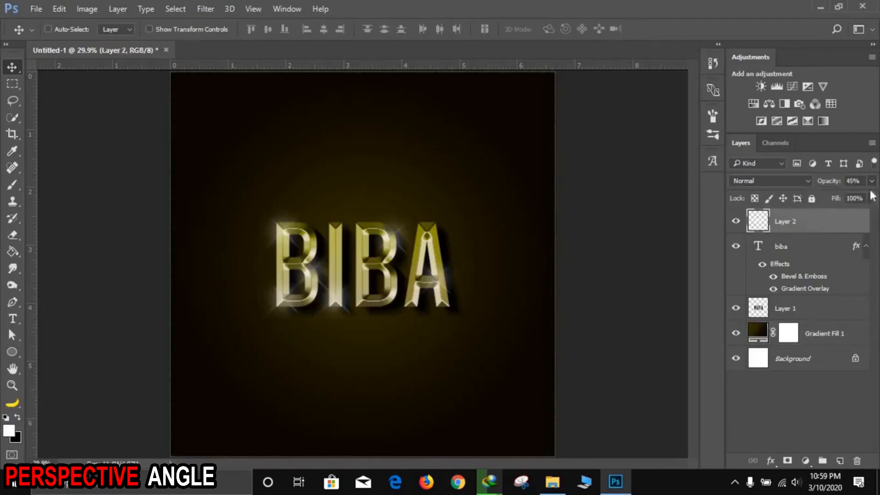
# Merge all visible layers and convert the merged background into a smart object
pyautogui.click(872, 146)
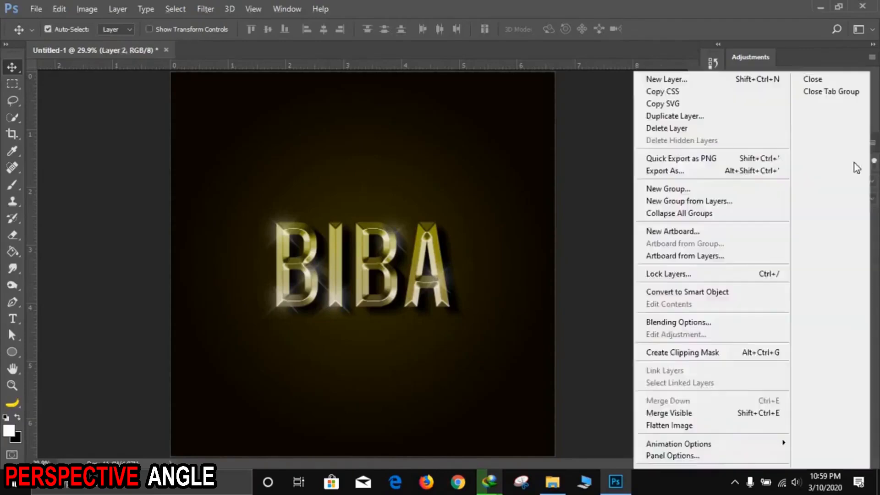
pyautogui.click(691, 414)
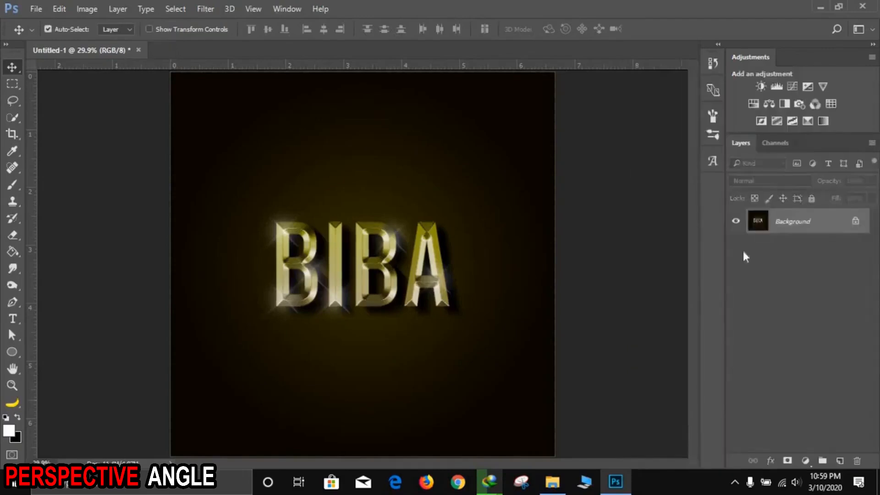
pyautogui.rightClick(830, 227)
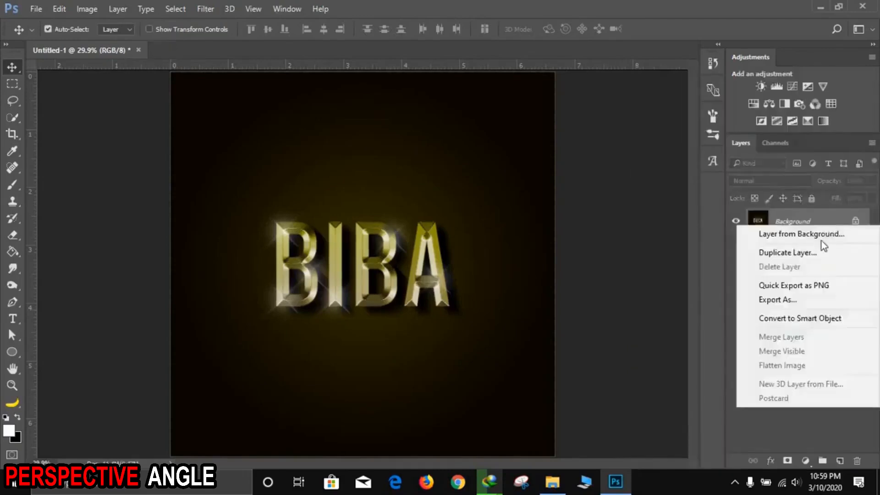
pyautogui.click(789, 321)
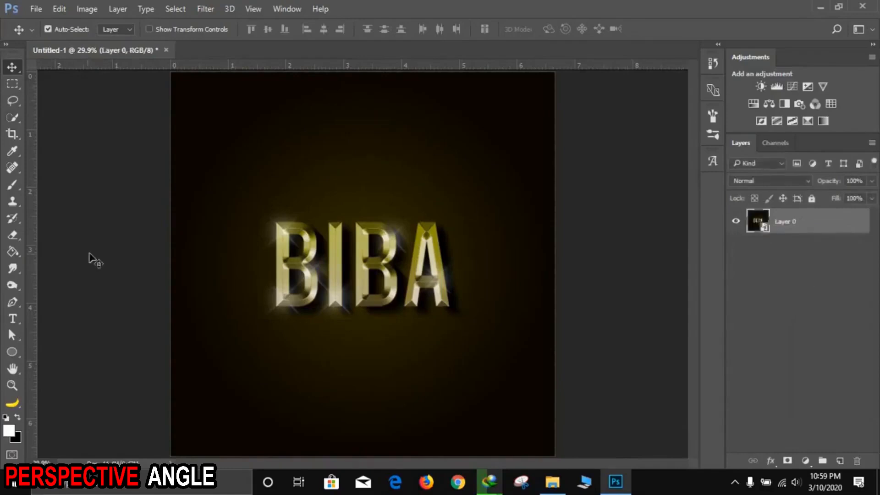
pyautogui.click(35, 8)
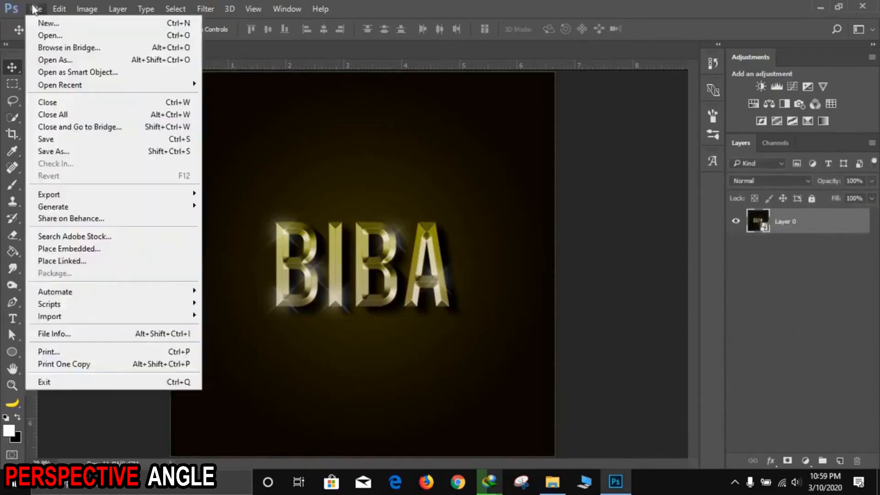
pyautogui.click(52, 151)
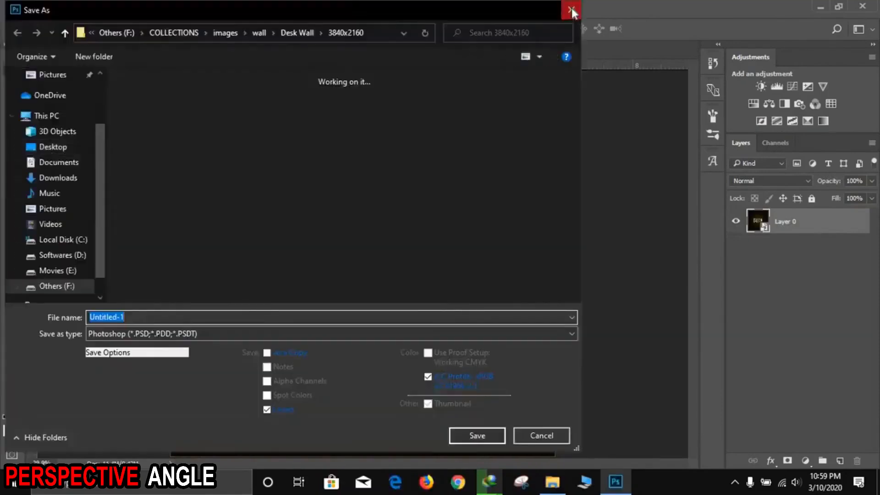
pyautogui.click(571, 9)
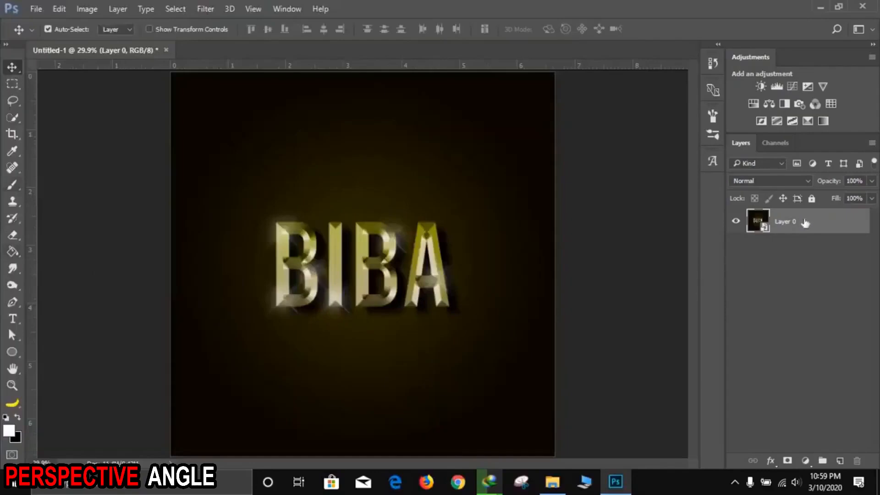